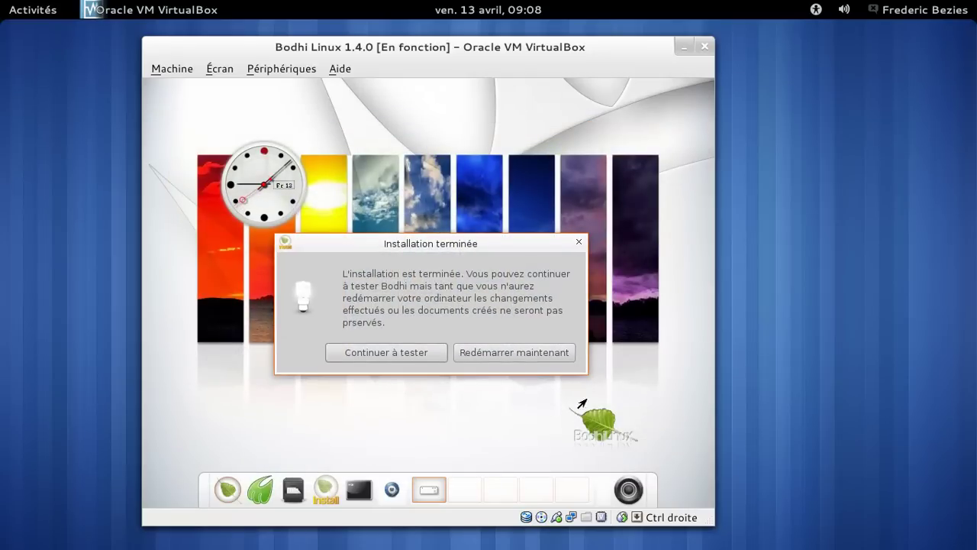
# Restart the virtual machine after the Bodhi installation and continue past the disc removal prompt.
pyautogui.click(526, 354)
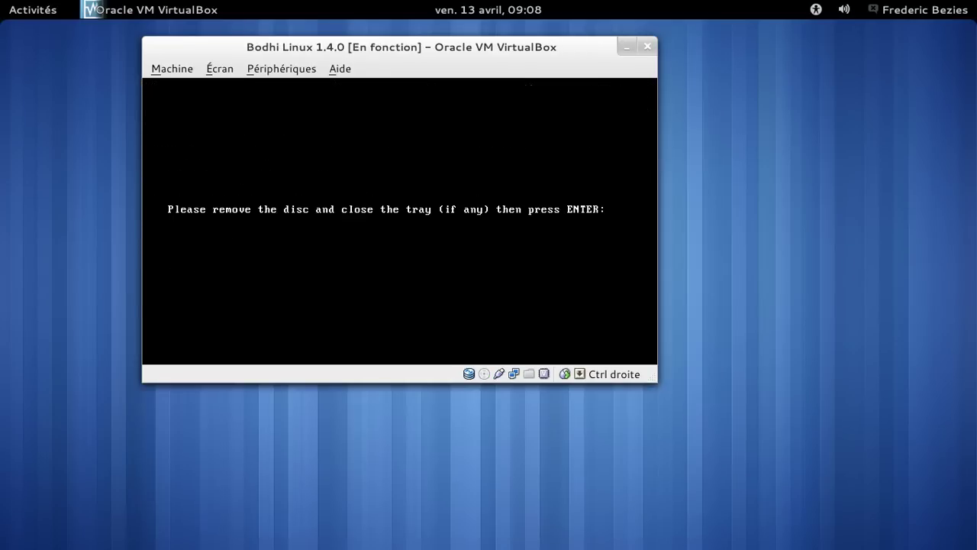
pyautogui.press('Return')
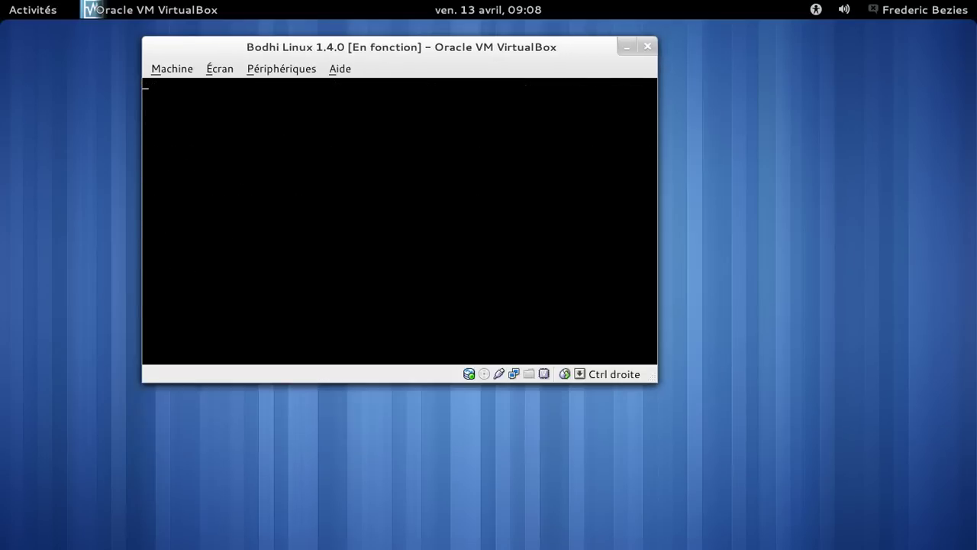
pyautogui.press('Return')
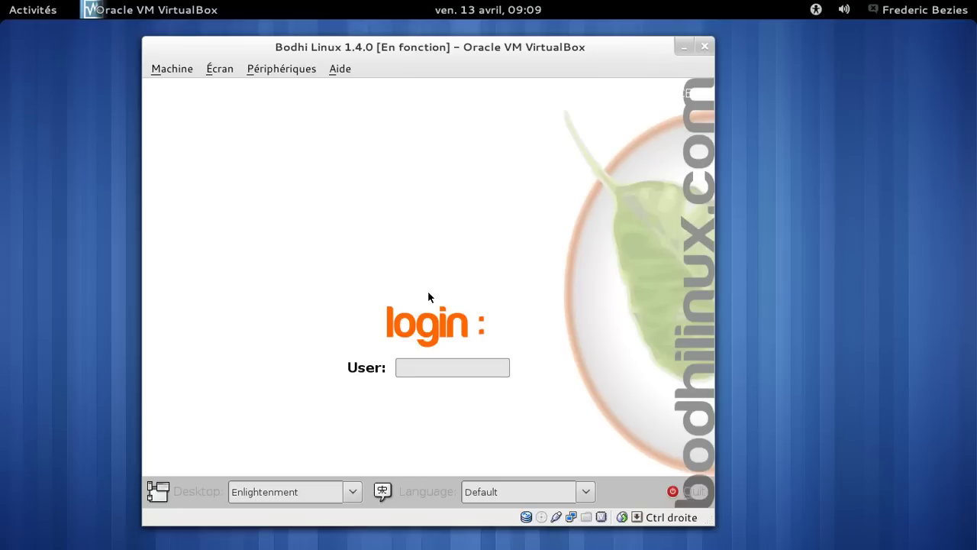
# Try to log in to the installed system with the account's user name and password.
pyautogui.write('fred')
pyautogui.press('Return')
pyautogui.write('********')
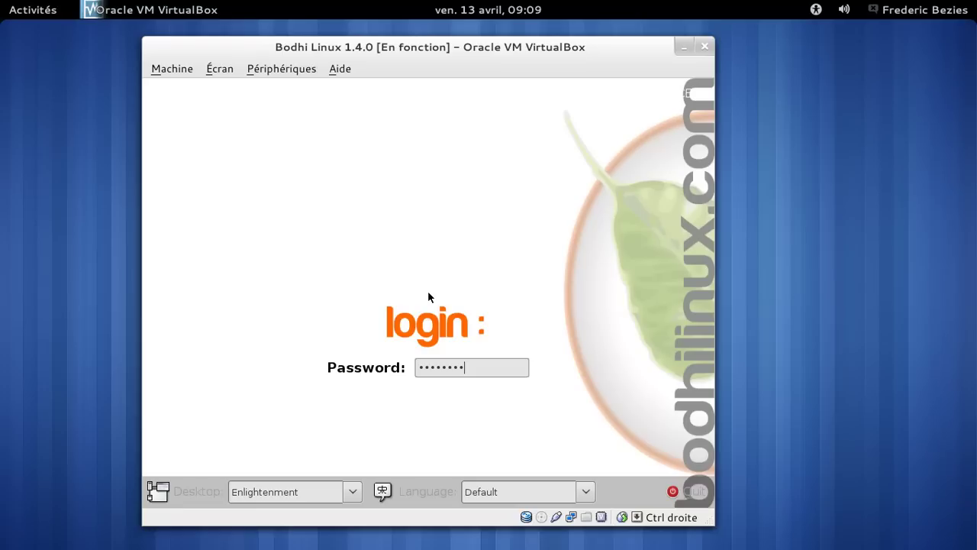
pyautogui.write('**')
pyautogui.press('Return')
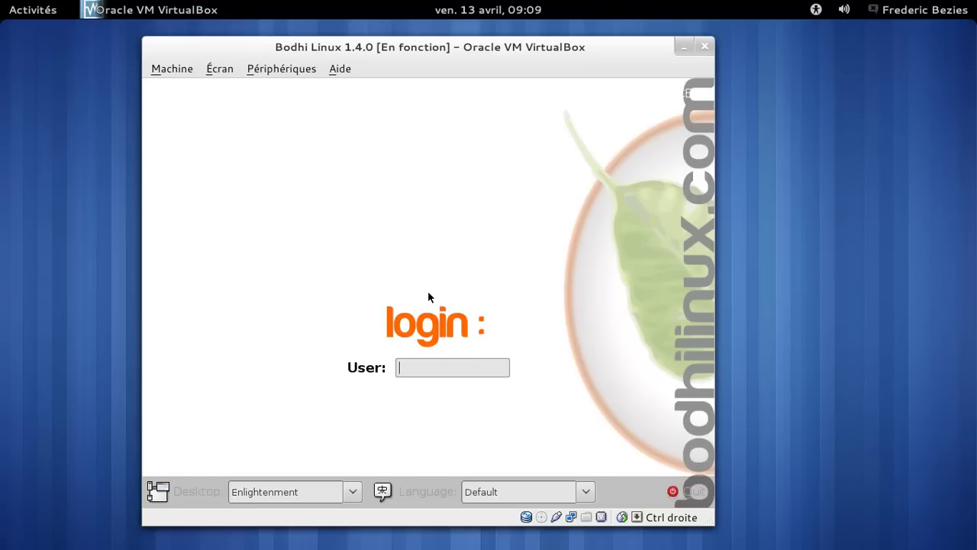
# Log in to the Enlightenment session by entering the user name again, followed by the account password.
pyautogui.write('F')
pyautogui.press('BackSpace')
pyautogui.write('fred')
pyautogui.press('Return')
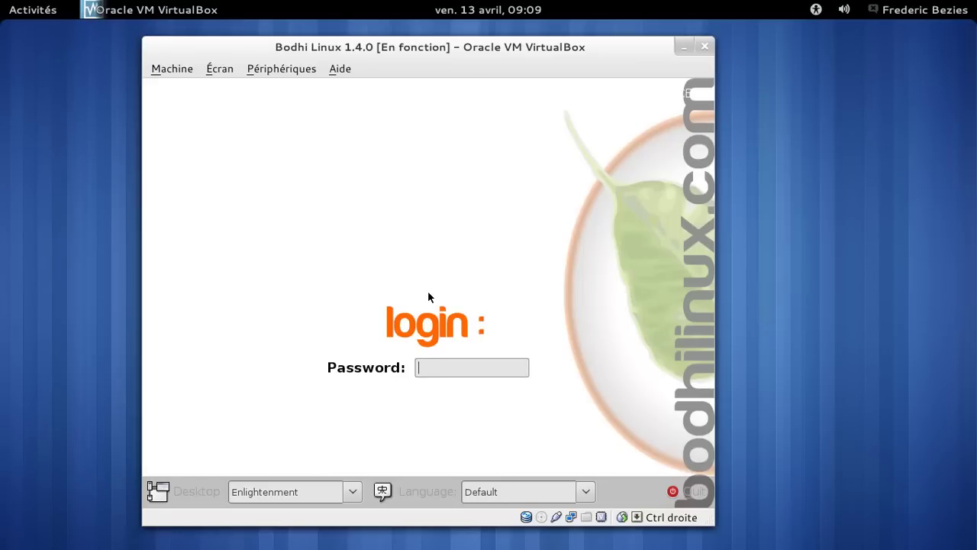
pyautogui.write('**********')
pyautogui.press('Return')
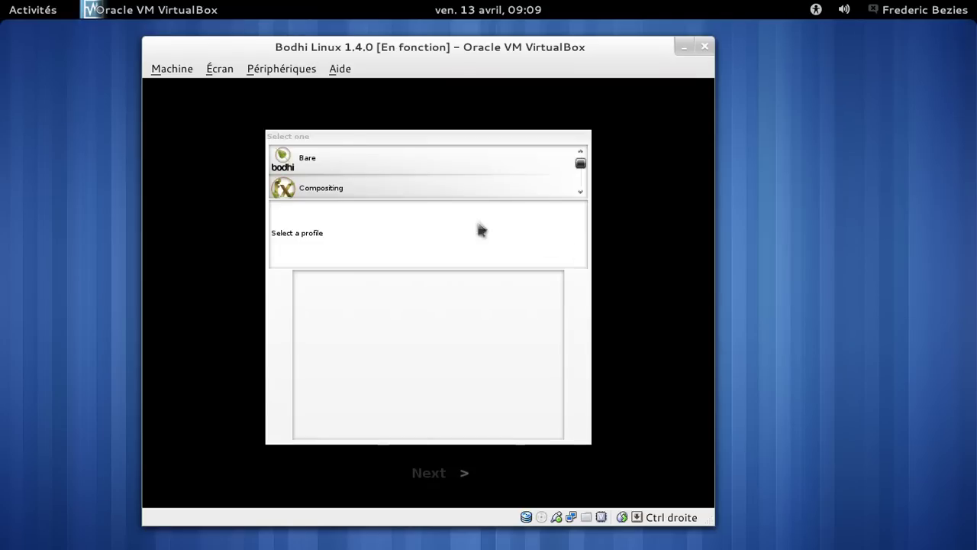
# Choose the Compositing profile and the A-Angelic-v3 theme for the first desktop session.
pyautogui.click(429, 190)
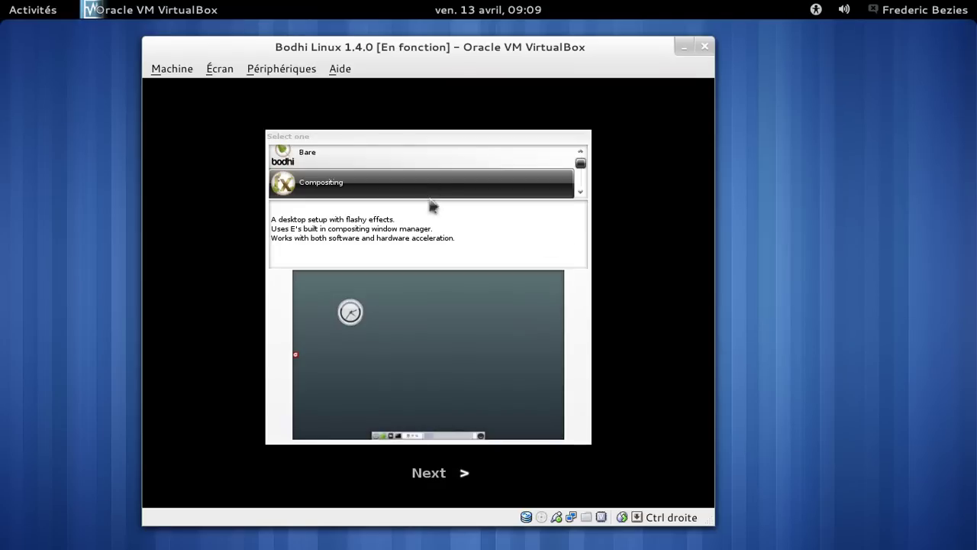
pyautogui.click(436, 474)
pyautogui.click(365, 211)
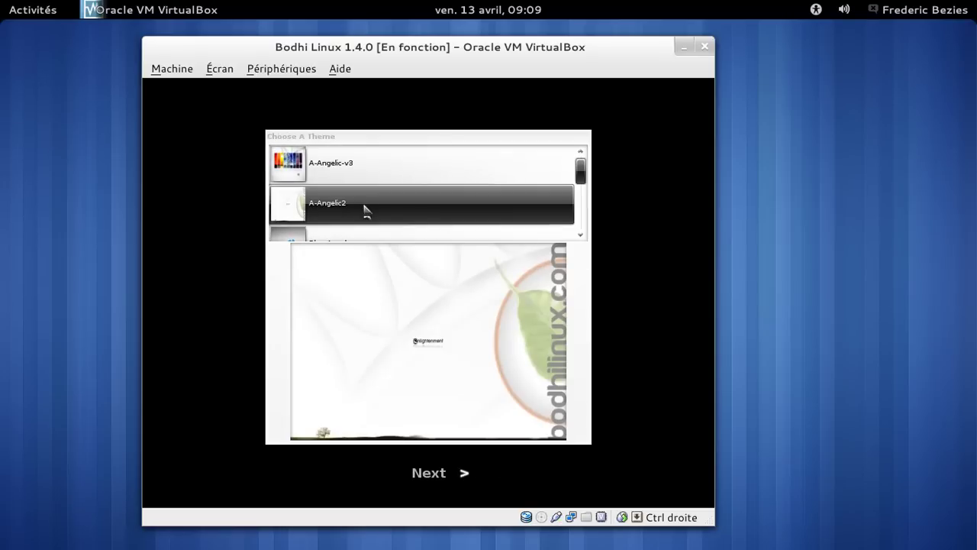
pyautogui.click(360, 165)
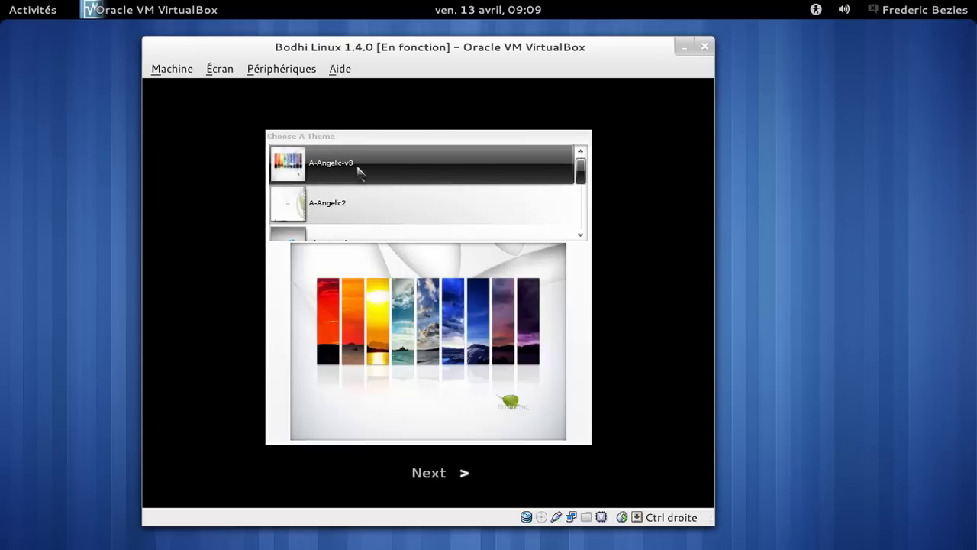
pyautogui.click(441, 474)
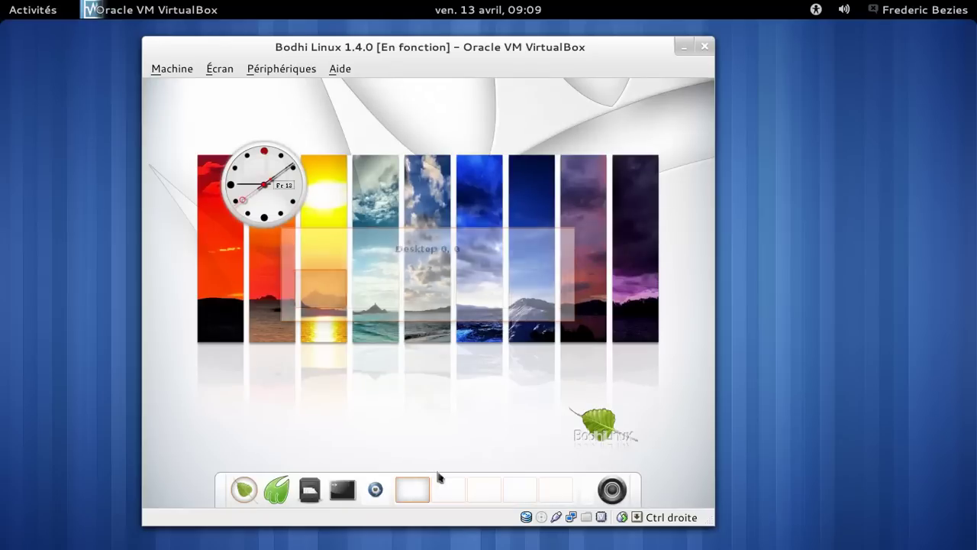
# Set the desktop language to Français in Enlightenment's Language Settings and apply it.
pyautogui.click(245, 488)
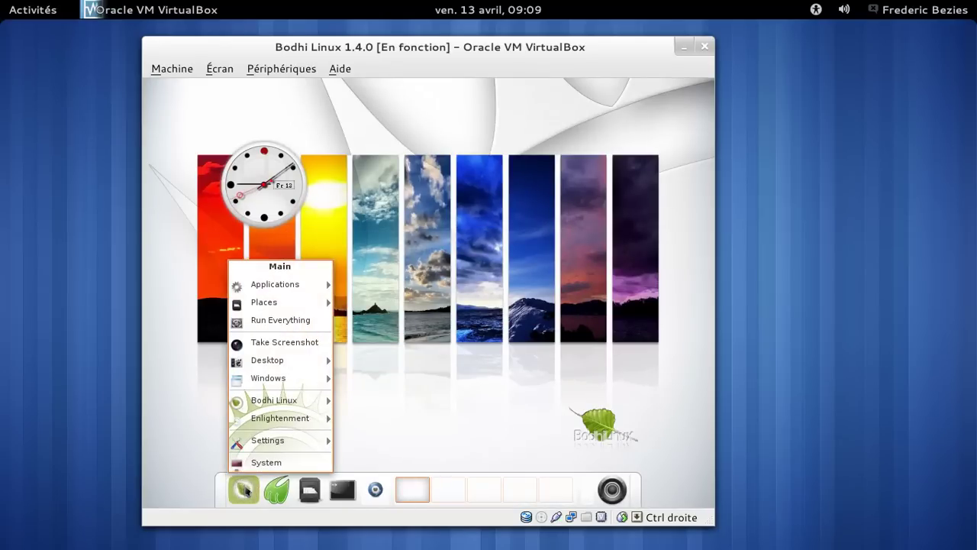
pyautogui.moveTo(267, 439)
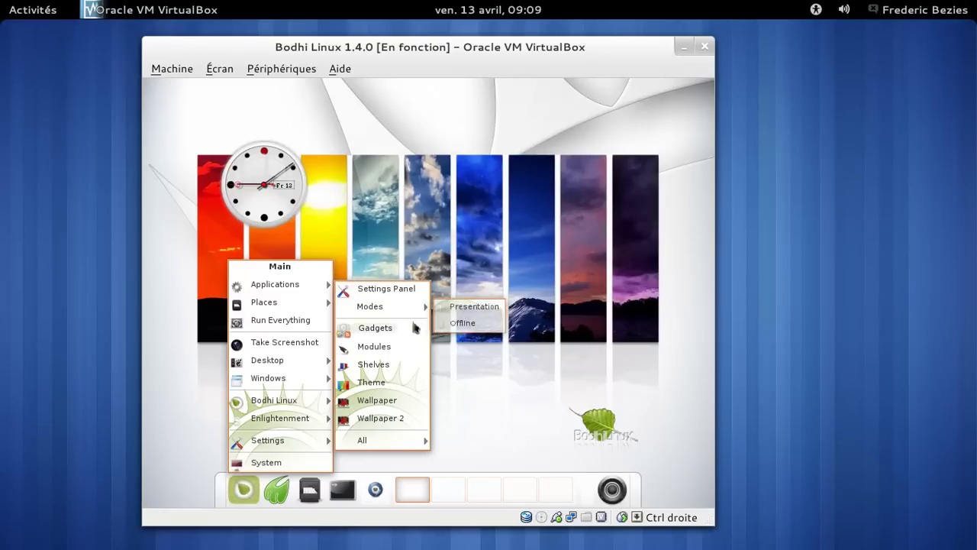
pyautogui.moveTo(419, 450)
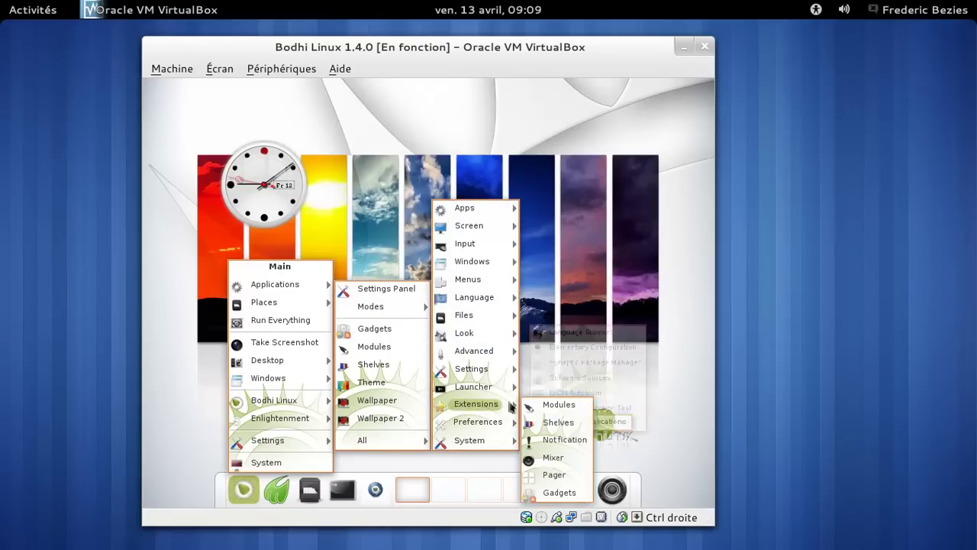
pyautogui.moveTo(491, 409)
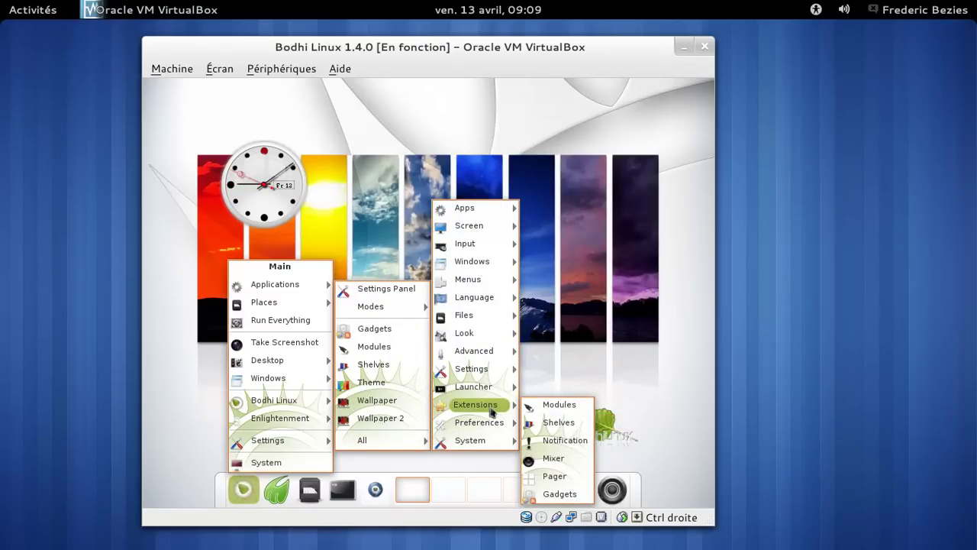
pyautogui.moveTo(490, 377)
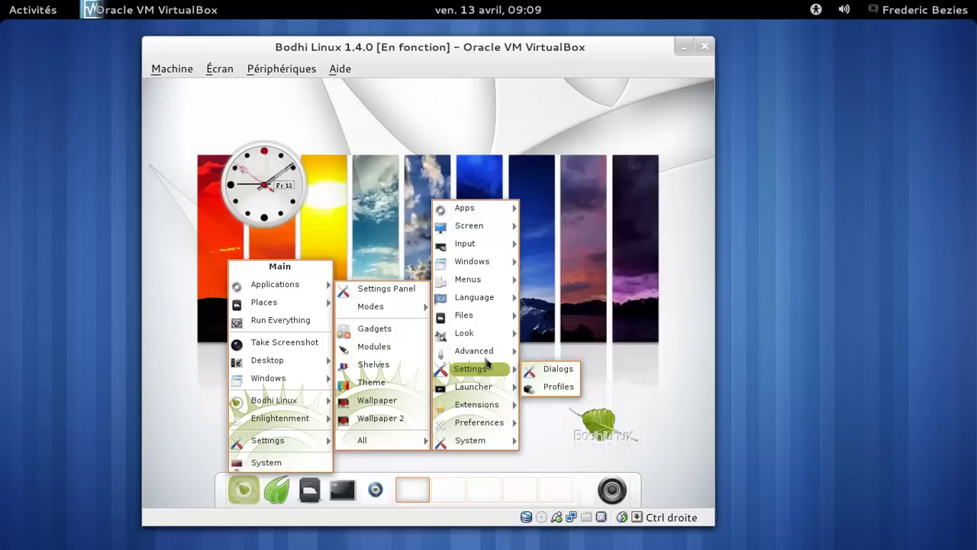
pyautogui.moveTo(486, 340)
pyautogui.moveTo(489, 297)
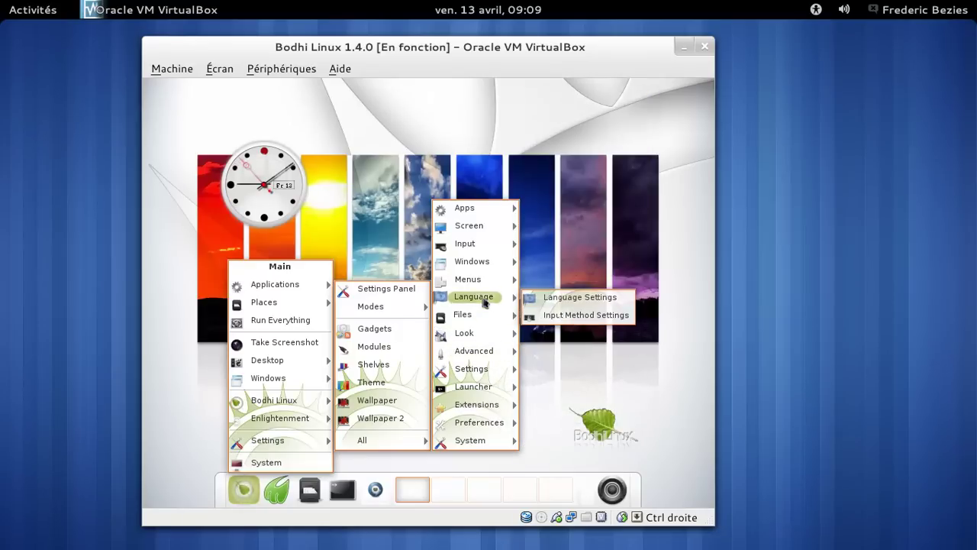
pyautogui.click(584, 299)
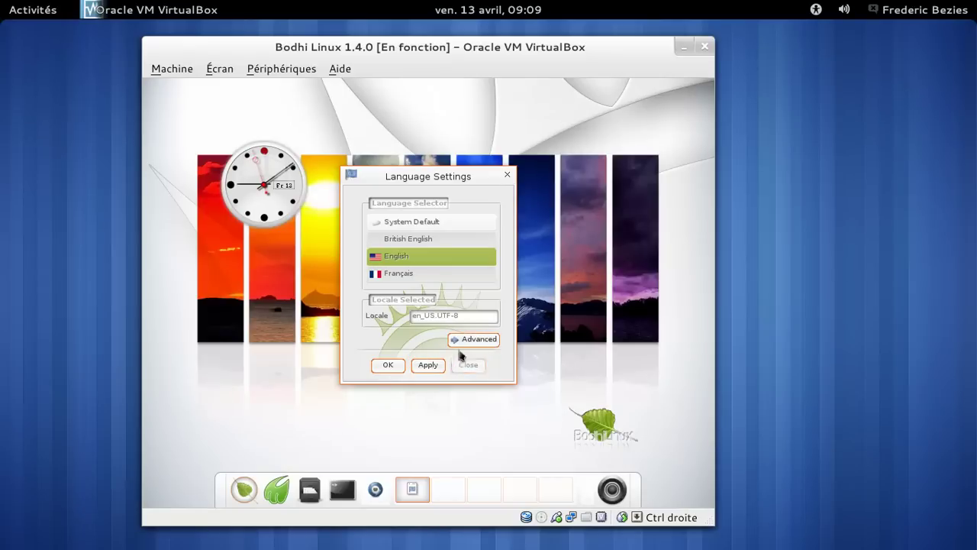
pyautogui.click(397, 277)
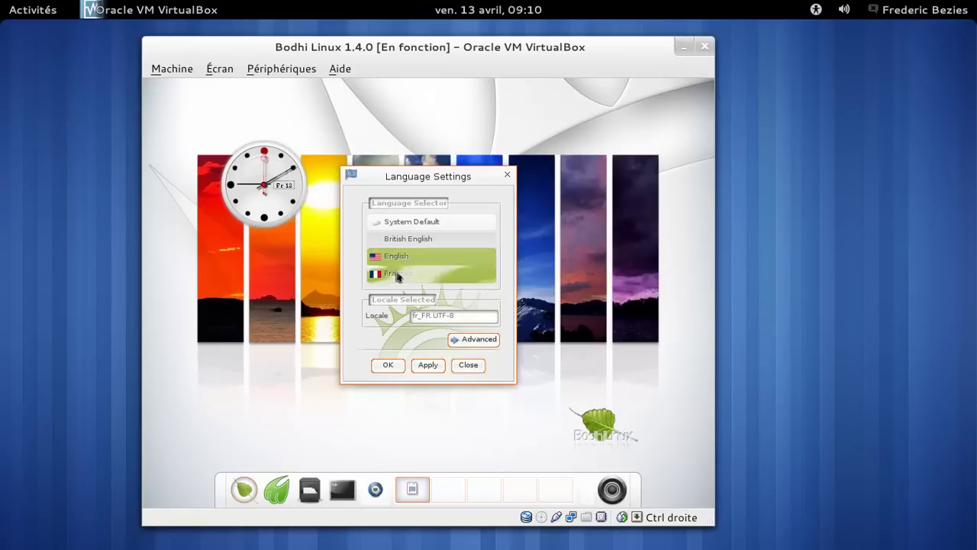
pyautogui.click(433, 369)
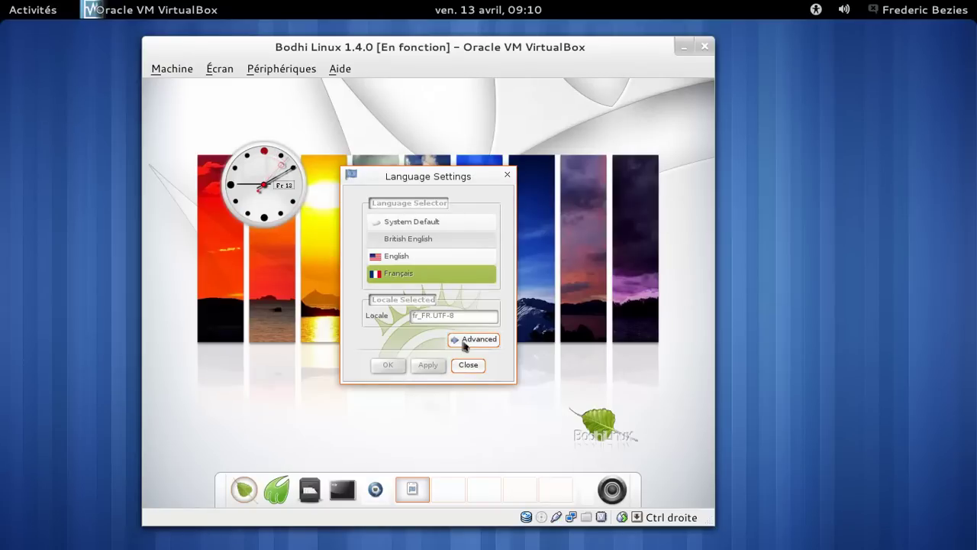
# In the advanced language settings, select Français with the fr_FR locale, apply it and close the dialog.
pyautogui.click(456, 343)
pyautogui.moveTo(529, 178); pyautogui.dragTo(407, 170)
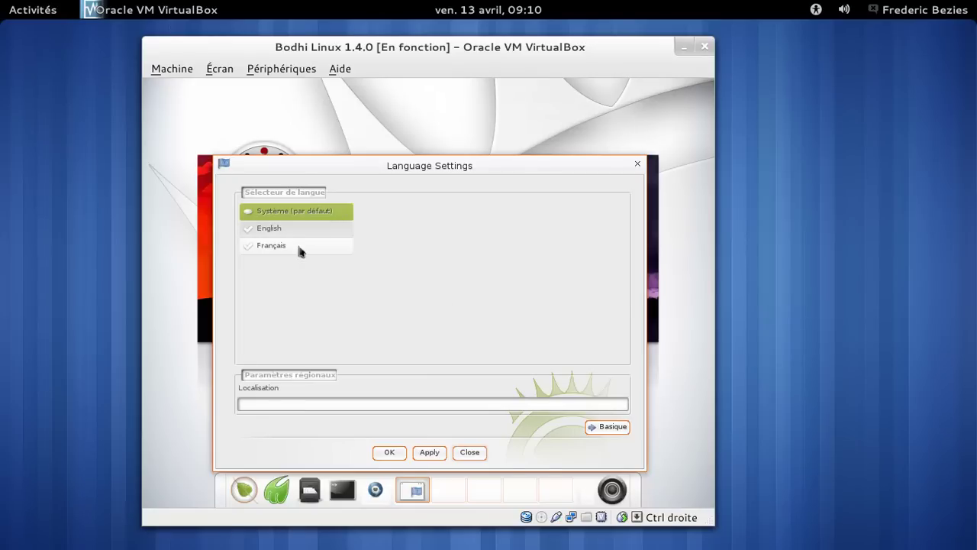
pyautogui.click(299, 246)
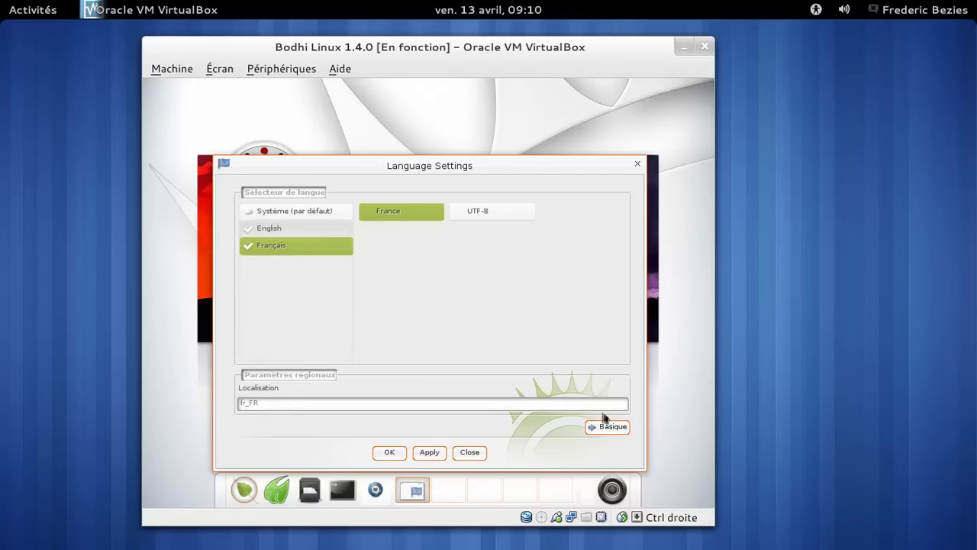
pyautogui.click(429, 452)
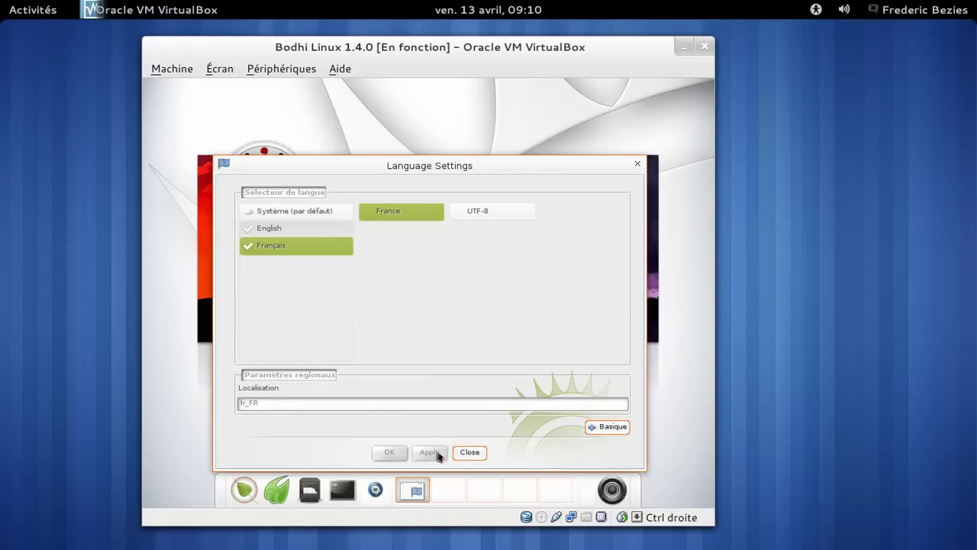
pyautogui.click(471, 453)
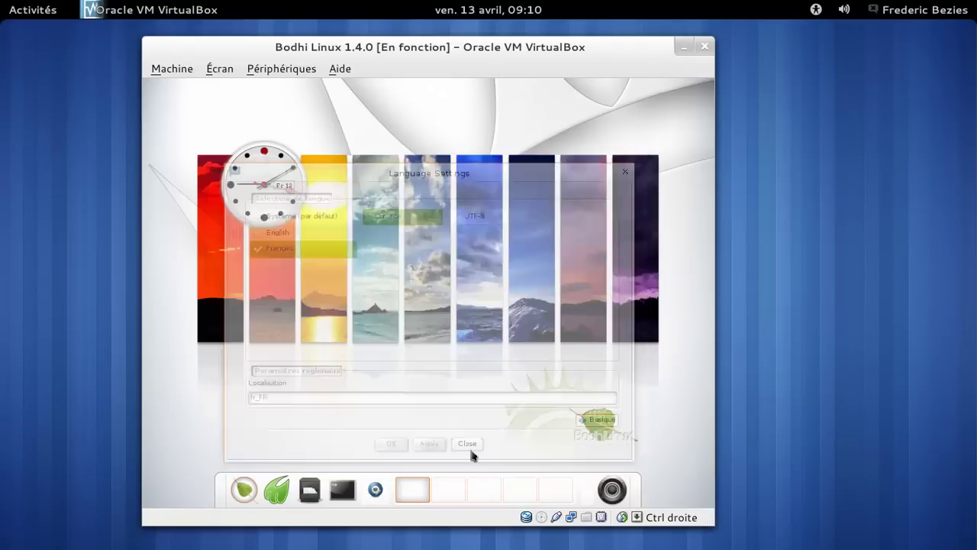
# View the About Bodhi information and close it.
pyautogui.click(245, 488)
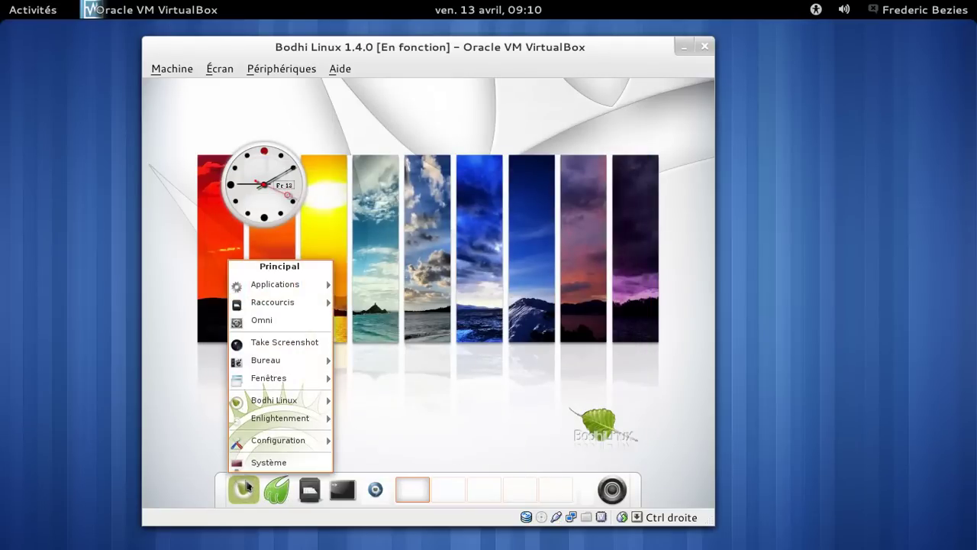
pyautogui.moveTo(292, 404)
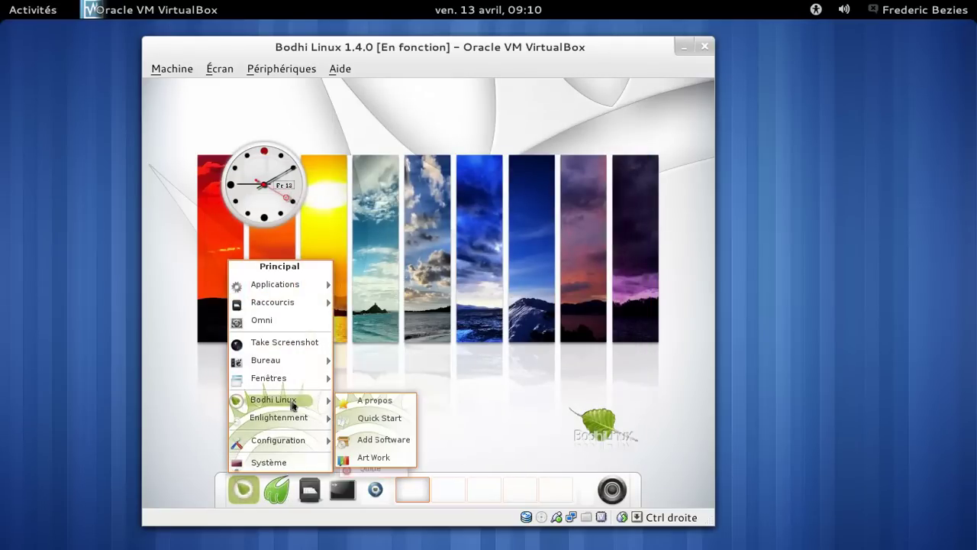
pyautogui.click(366, 401)
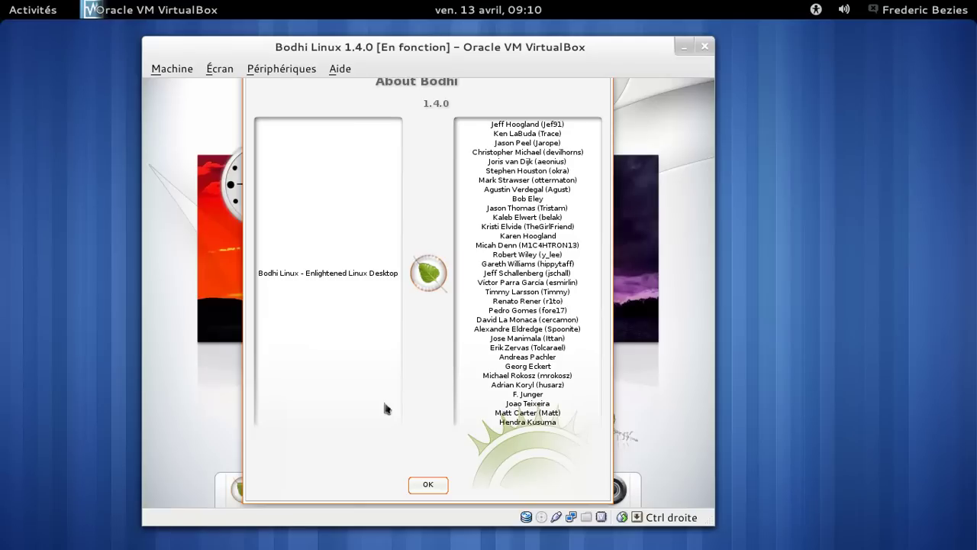
pyautogui.click(428, 489)
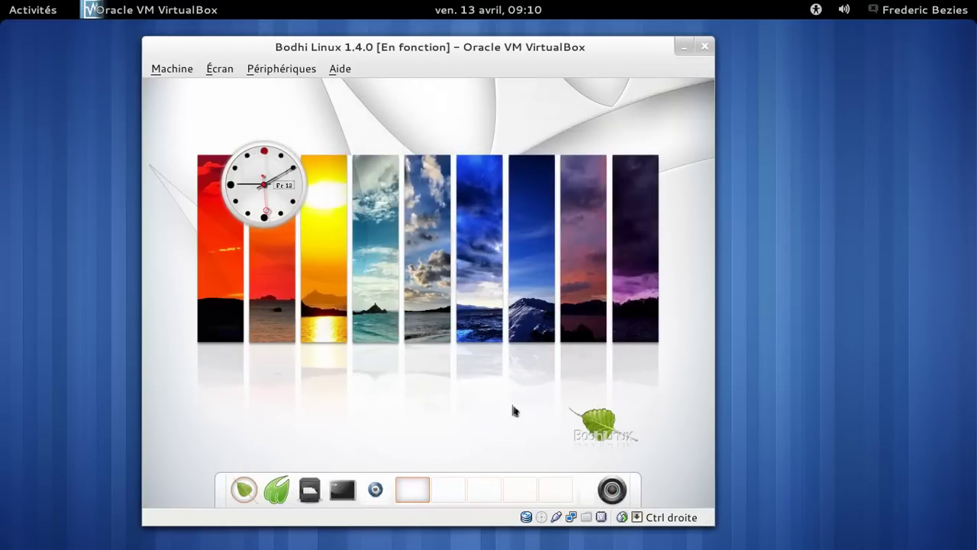
pyautogui.press('Control_R+f')
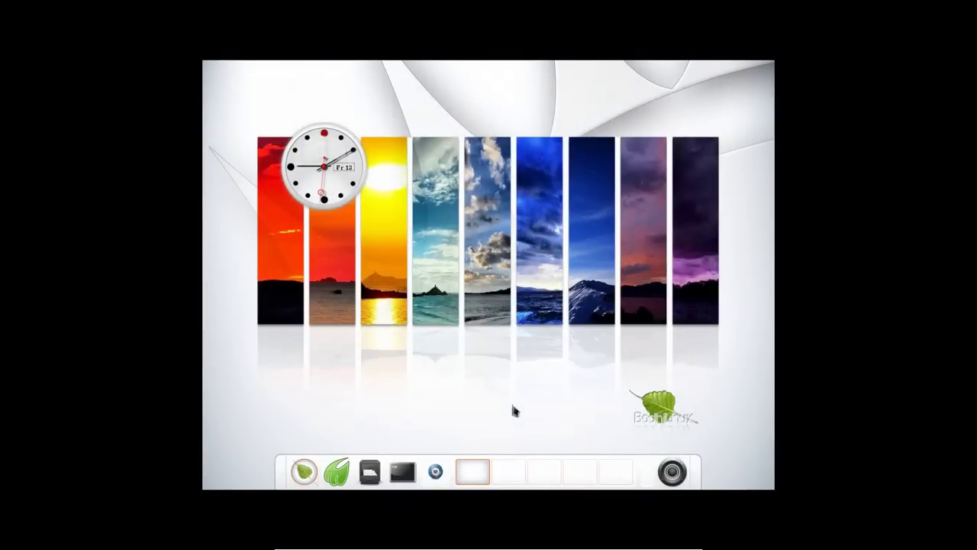
pyautogui.press('Control_R+f')
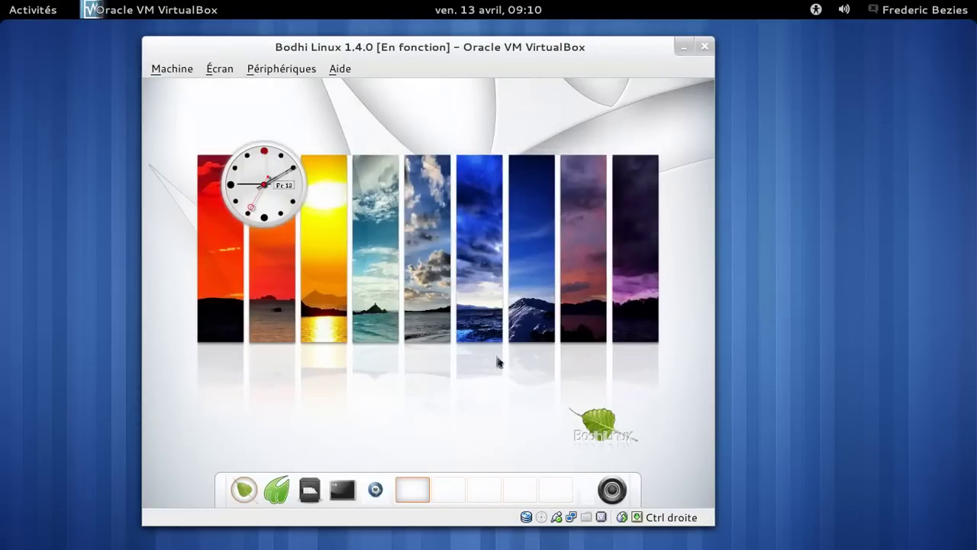
pyautogui.click(245, 488)
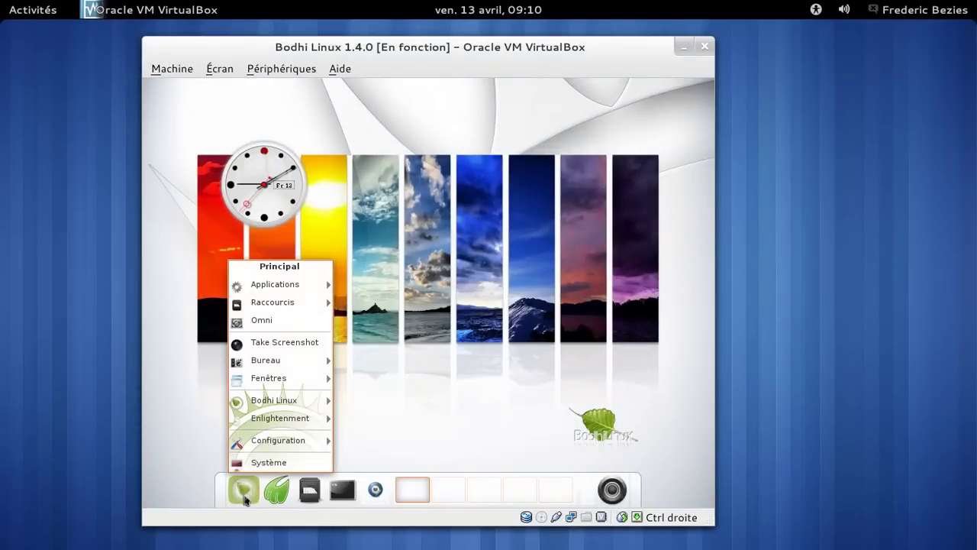
pyautogui.moveTo(310, 367)
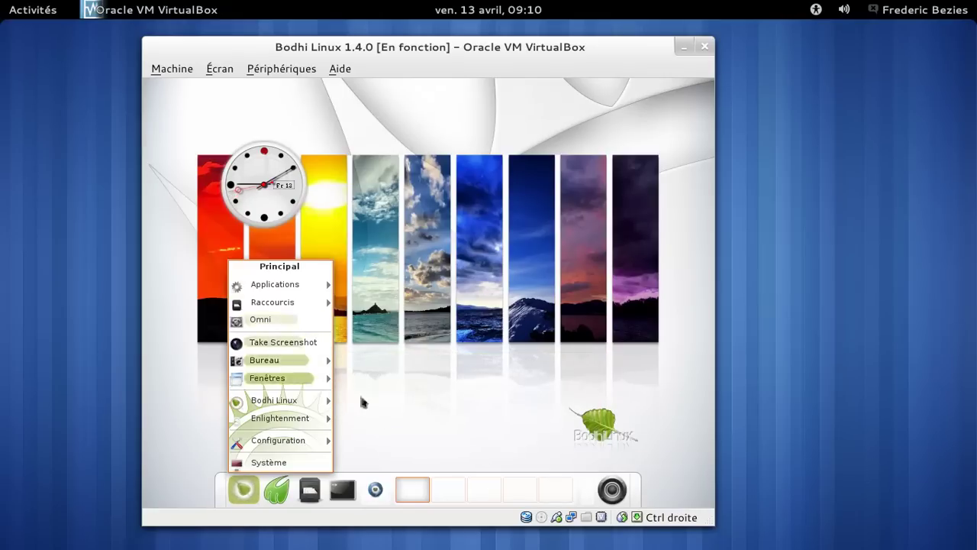
# Open a terminal, reposition its window and run sudo apt-get update, authorising it with the account password.
pyautogui.click(348, 498)
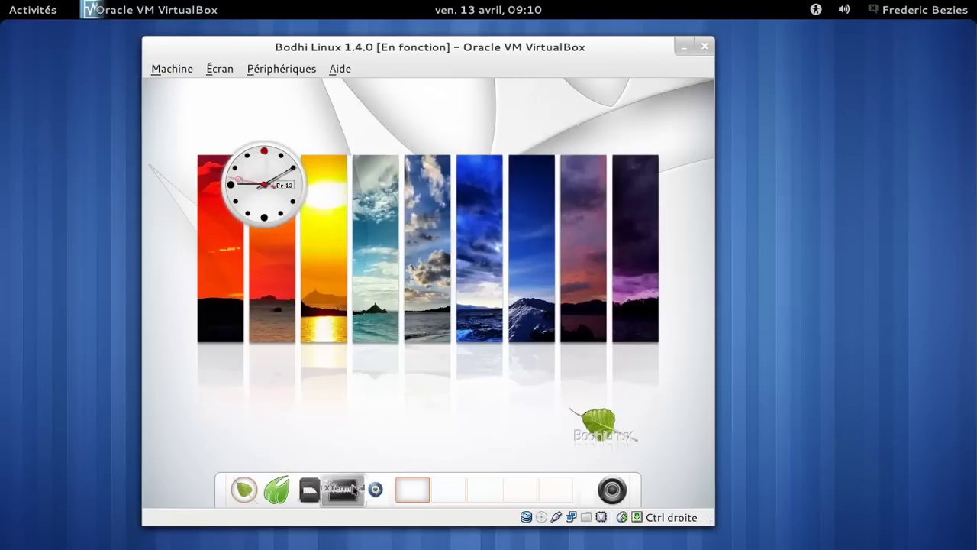
pyautogui.moveTo(356, 90); pyautogui.dragTo(432, 119)
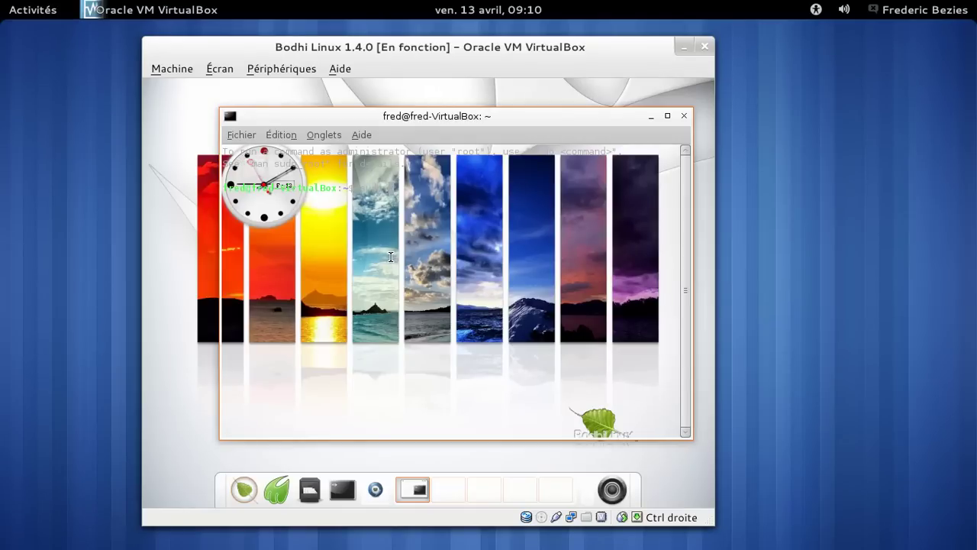
pyautogui.write('-get pu')
pyautogui.write('date')
pyautogui.press('Return')
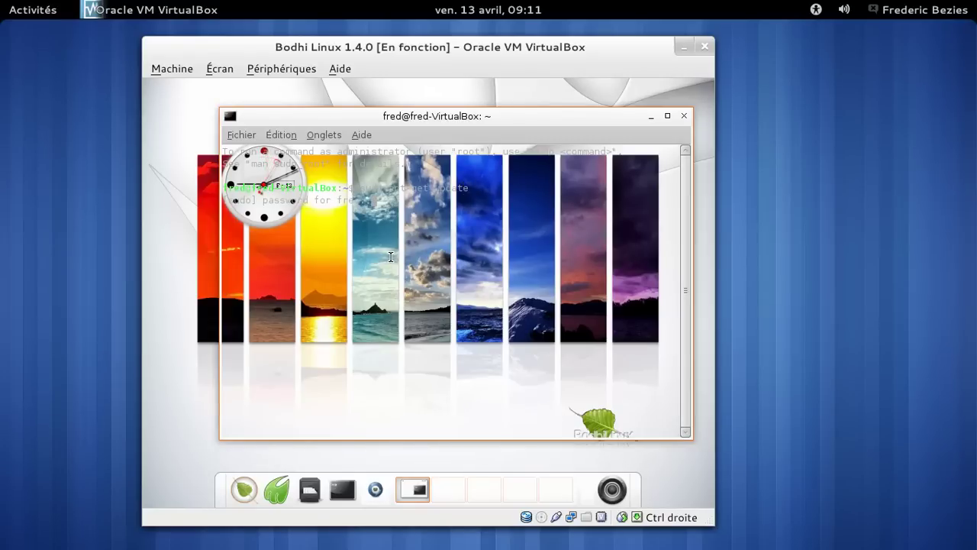
pyautogui.press('Return')
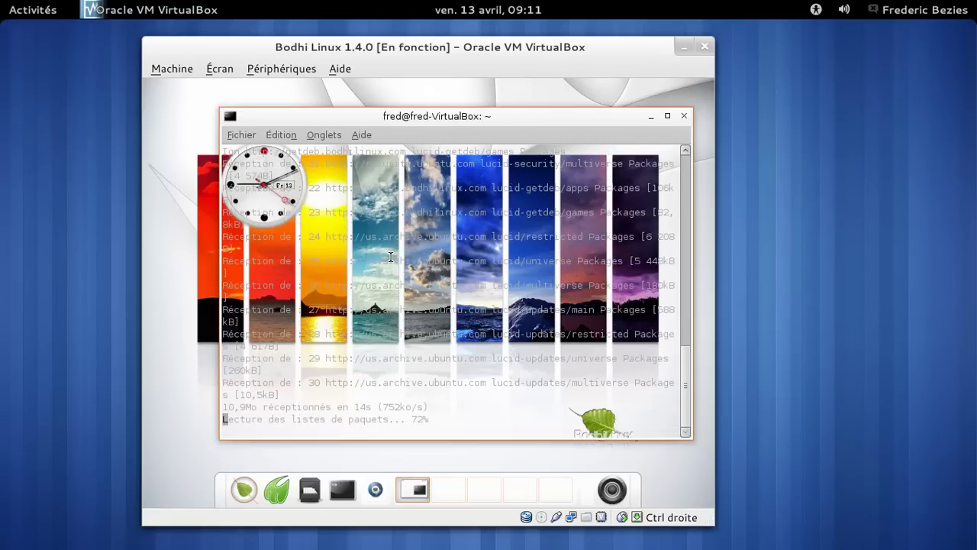
# Run sudo apt-get upgrade and accept the package upgrades, then acknowledge the Enlightenment Update notice and close the terminal.
pyautogui.press('Up')
pyautogui.press('BackSpace')
pyautogui.press('BackSpace')
pyautogui.press('BackSpace')
pyautogui.press('BackSpace')
pyautogui.write('grade')
pyautogui.press('Return')
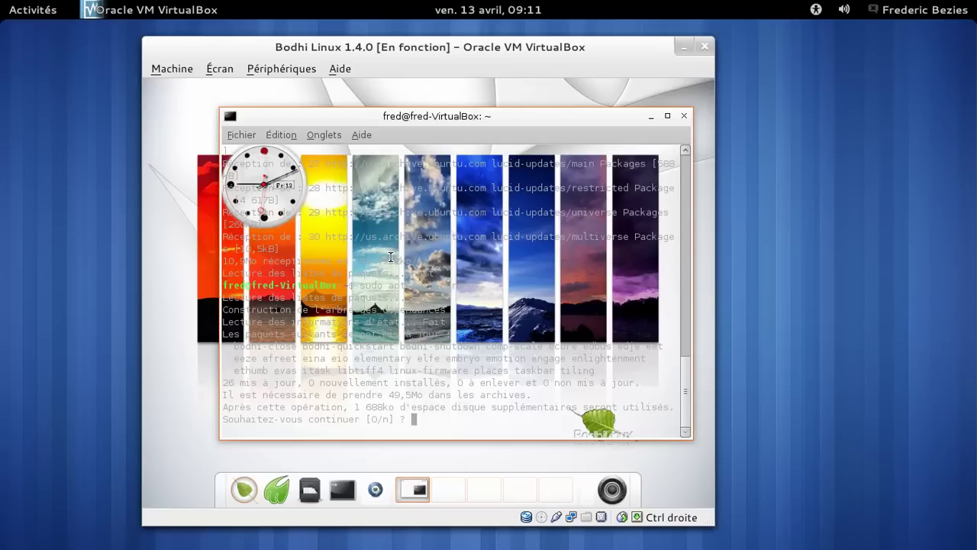
pyautogui.press('Return')
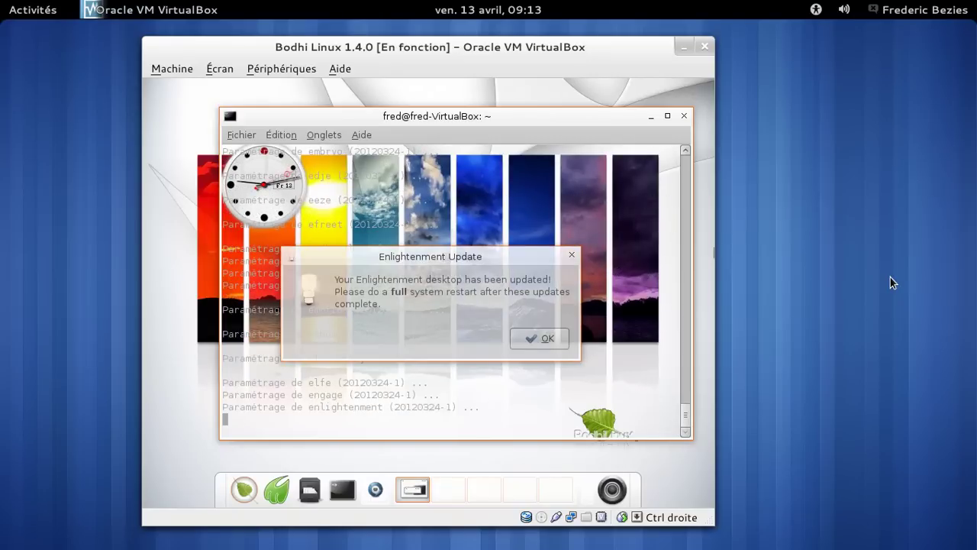
pyautogui.click(557, 342)
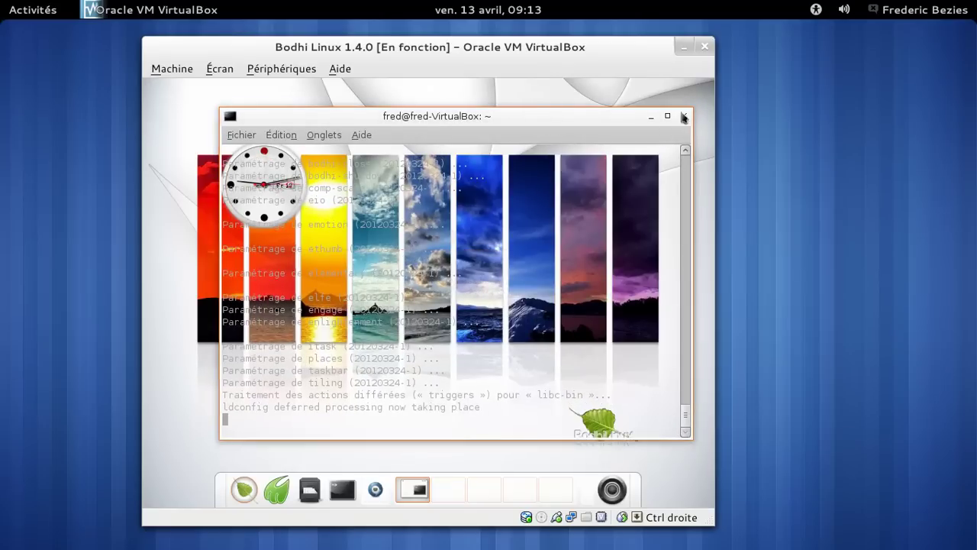
pyautogui.click(686, 115)
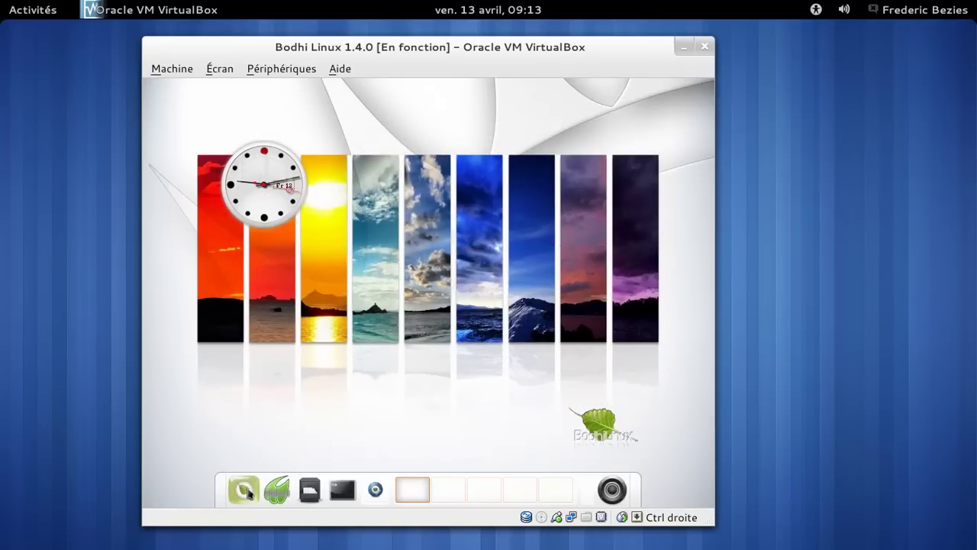
# Restart the Enlightenment desktop from within the running session.
pyautogui.click(244, 489)
pyautogui.moveTo(290, 417)
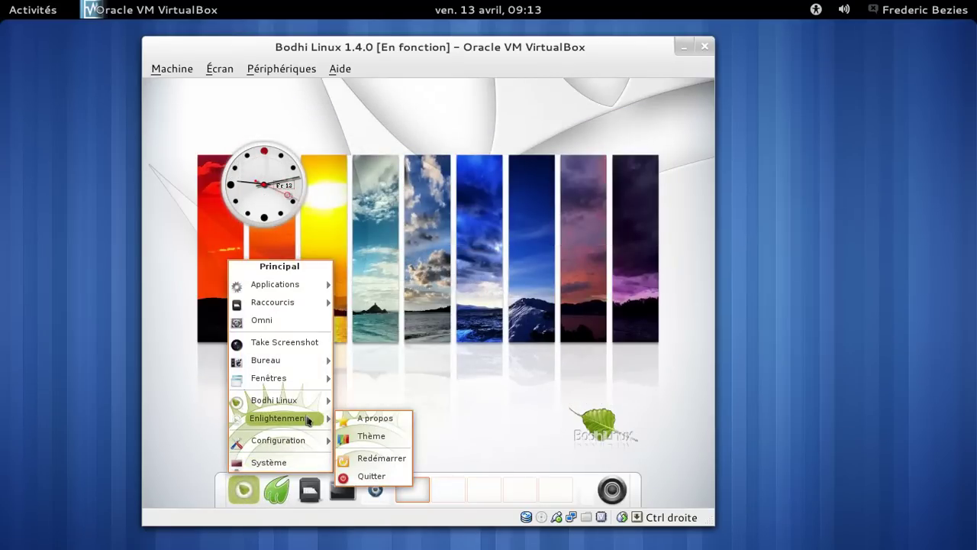
pyautogui.click(386, 460)
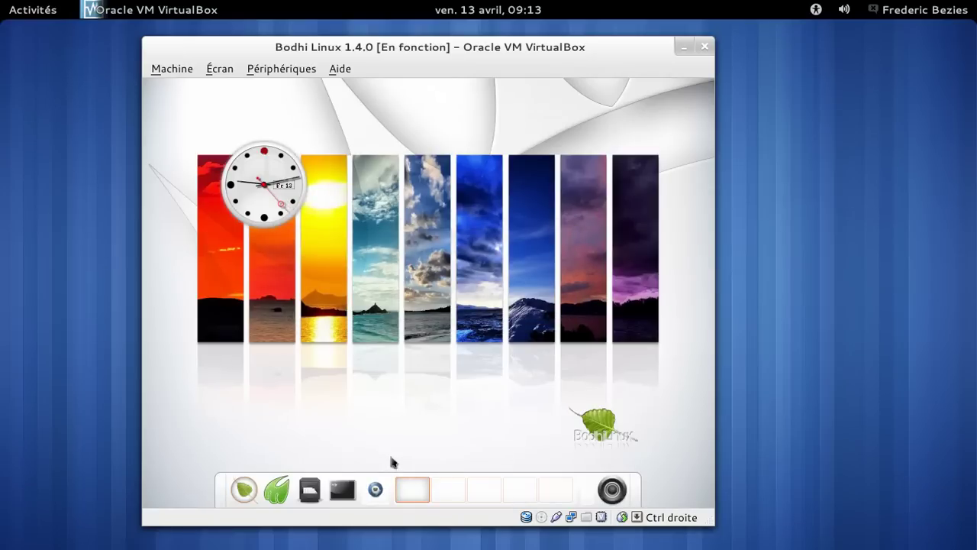
# Exit Enlightenment and confirm leaving the session to return to the login screen.
pyautogui.click(244, 489)
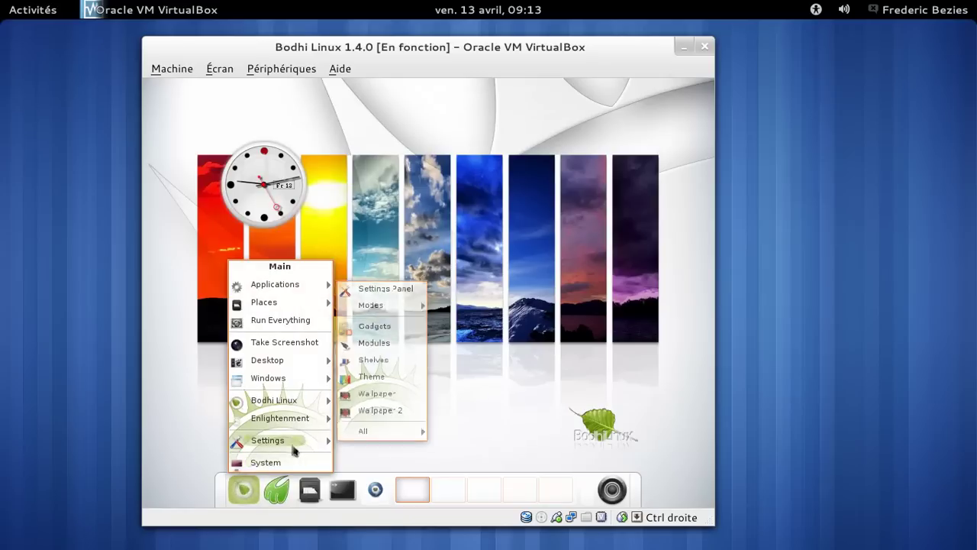
pyautogui.moveTo(306, 422)
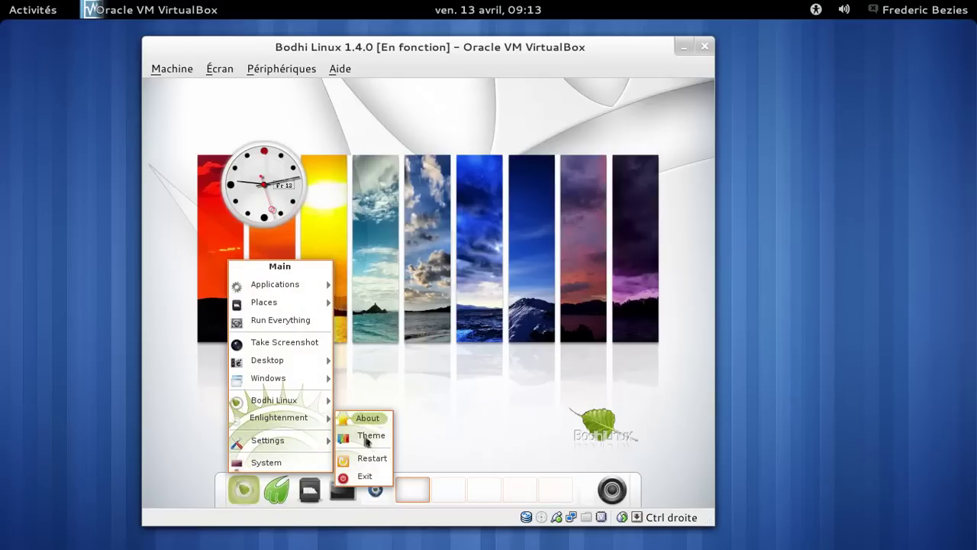
pyautogui.click(365, 475)
pyautogui.click(407, 316)
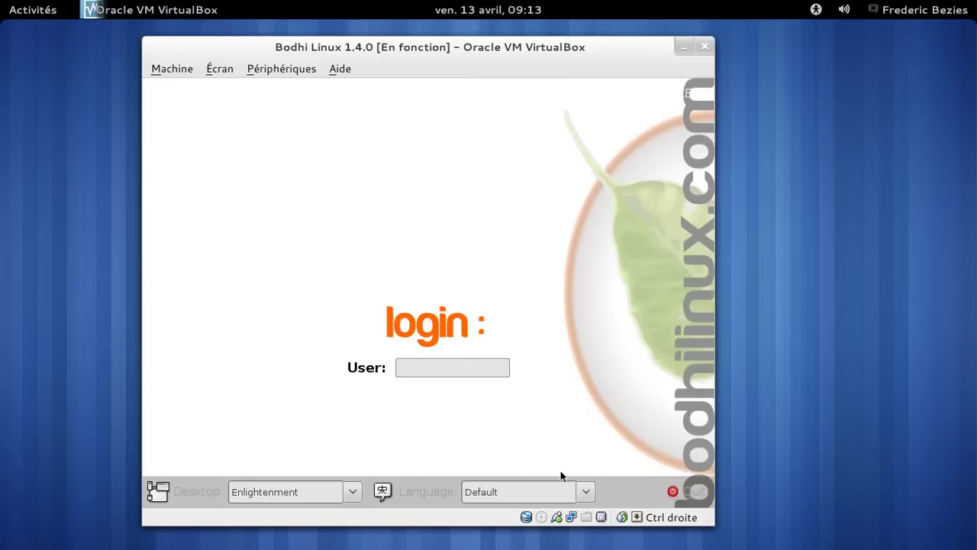
# Check the languages offered on the login screen and keep Default.
pyautogui.click(586, 492)
pyautogui.click(556, 472)
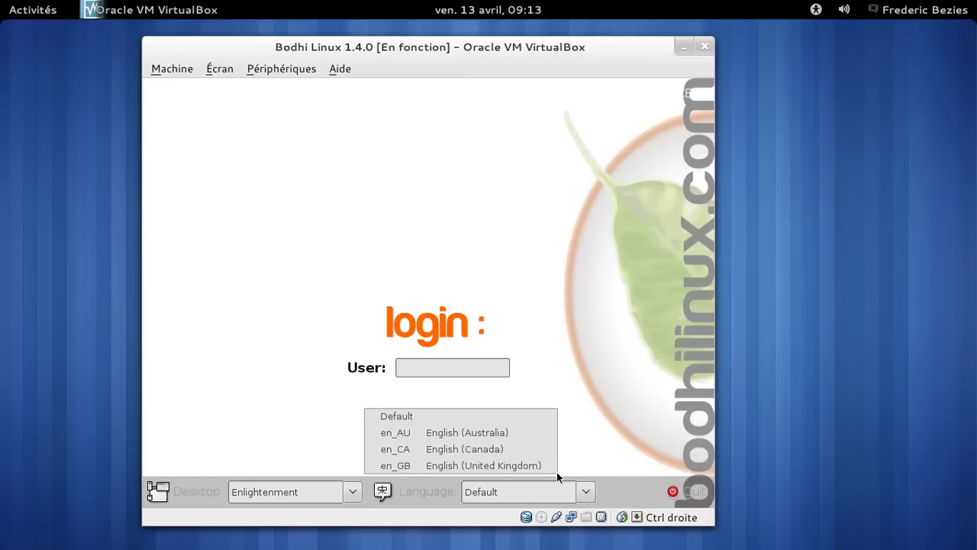
pyautogui.click(452, 417)
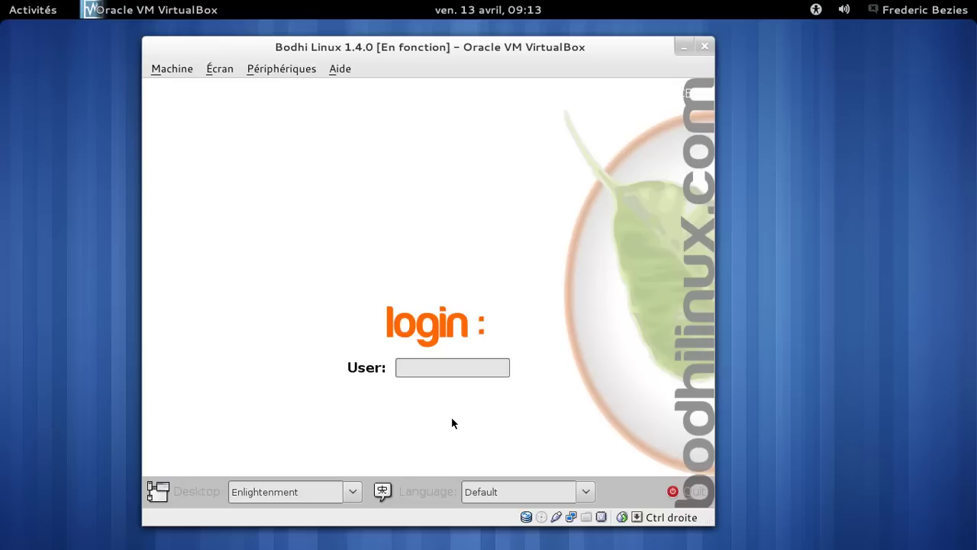
# Reboot the virtual machine from the login screen and continue its startup.
pyautogui.click(686, 497)
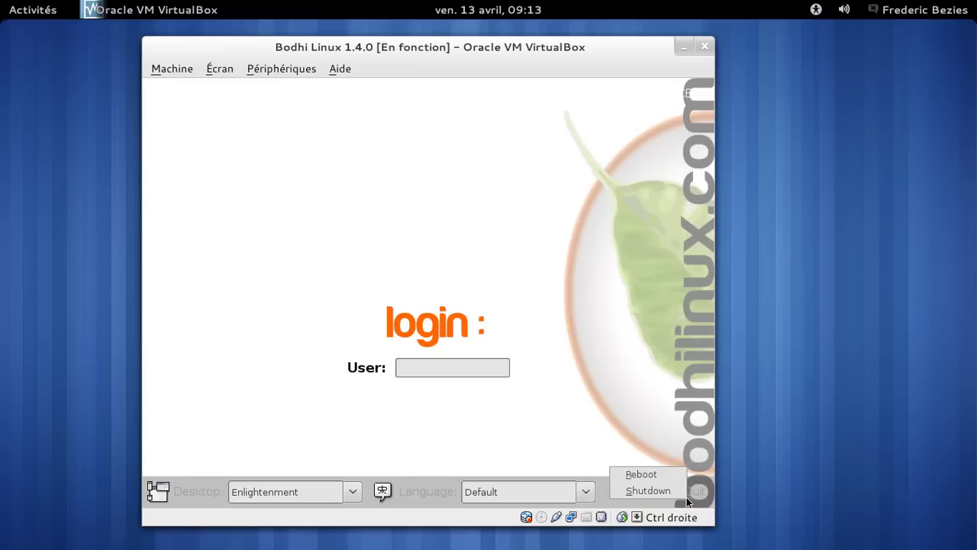
pyautogui.click(640, 474)
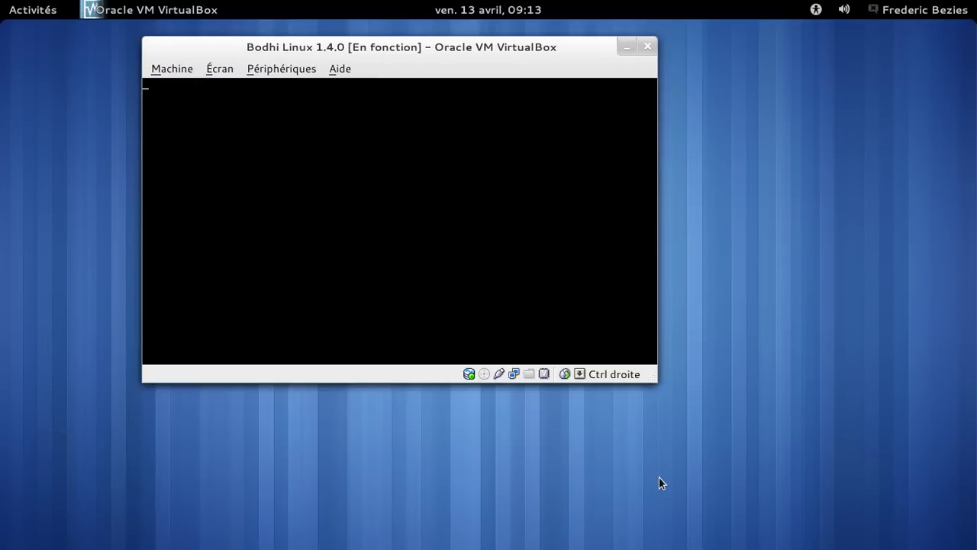
pyautogui.press('Return')
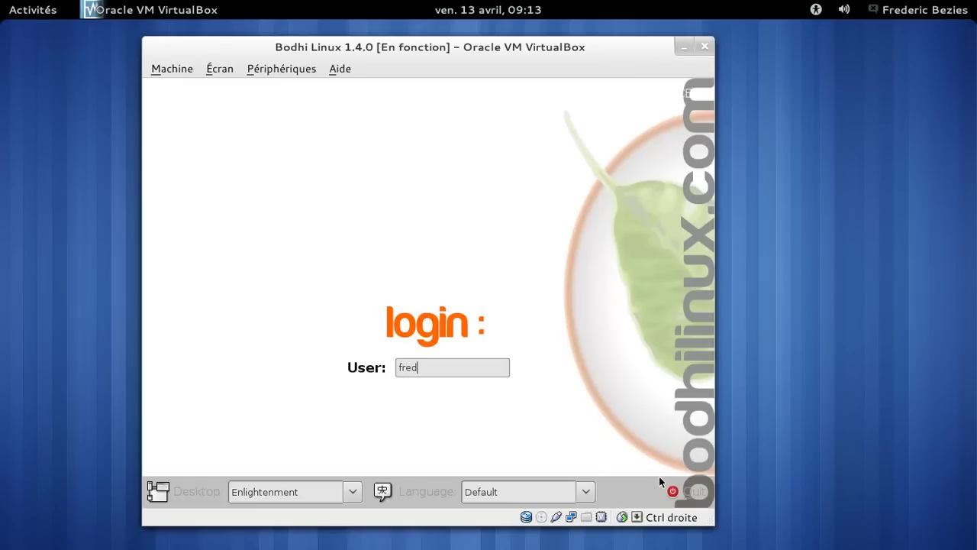
# Log in to the Enlightenment session with the username and account password, keeping Default as the login language.
pyautogui.press('Return')
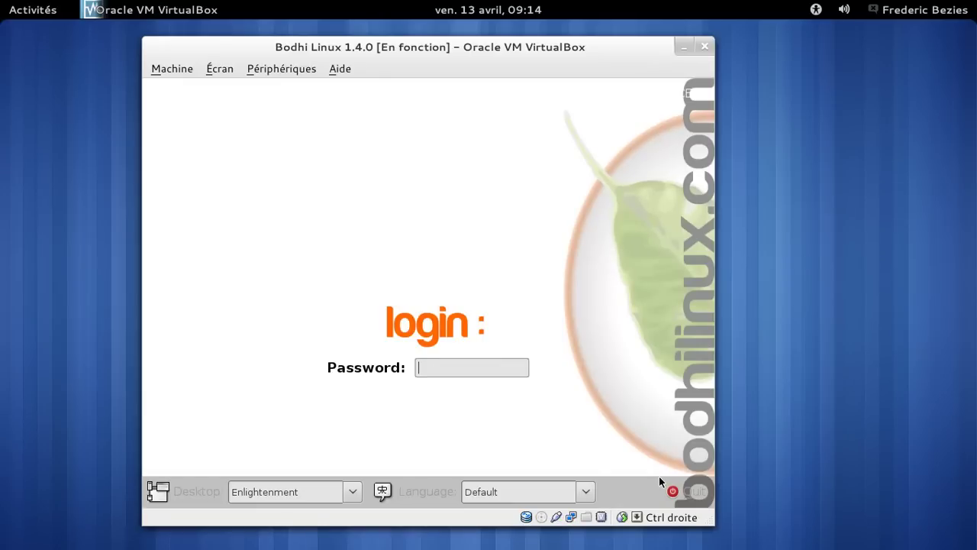
pyautogui.click(582, 495)
pyautogui.click(549, 474)
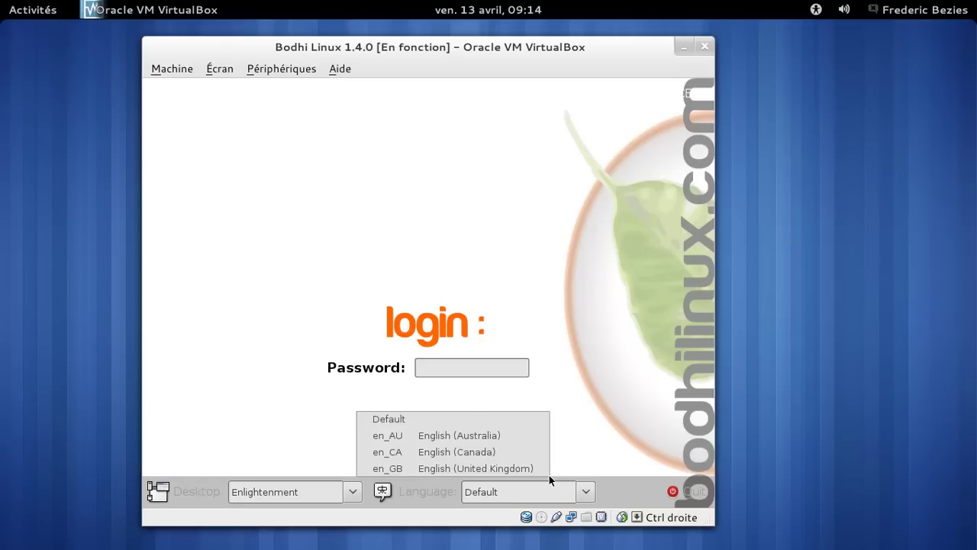
pyautogui.click(431, 418)
pyautogui.click(442, 367)
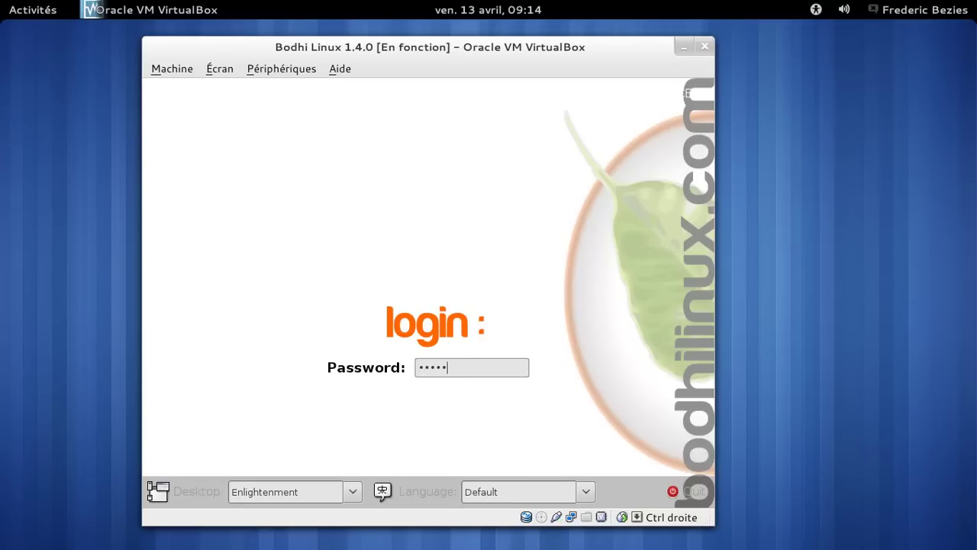
pyautogui.press('Return')
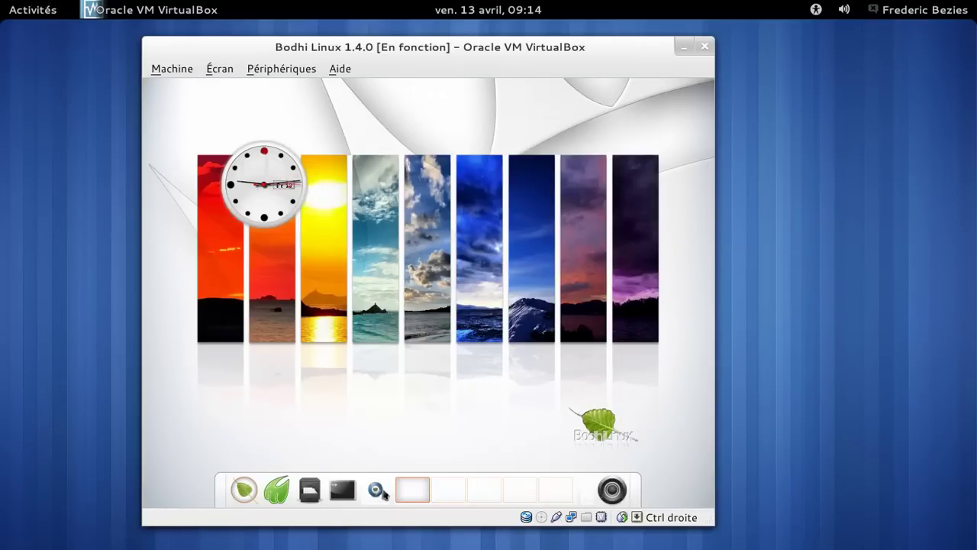
# Open the file manager, view its About information and close its window.
pyautogui.click(317, 494)
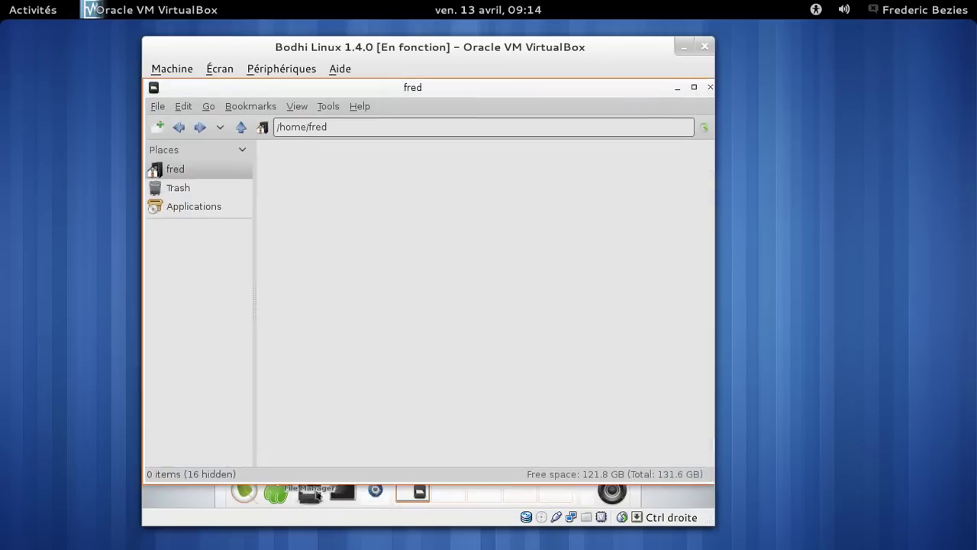
pyautogui.click(356, 109)
pyautogui.click(363, 122)
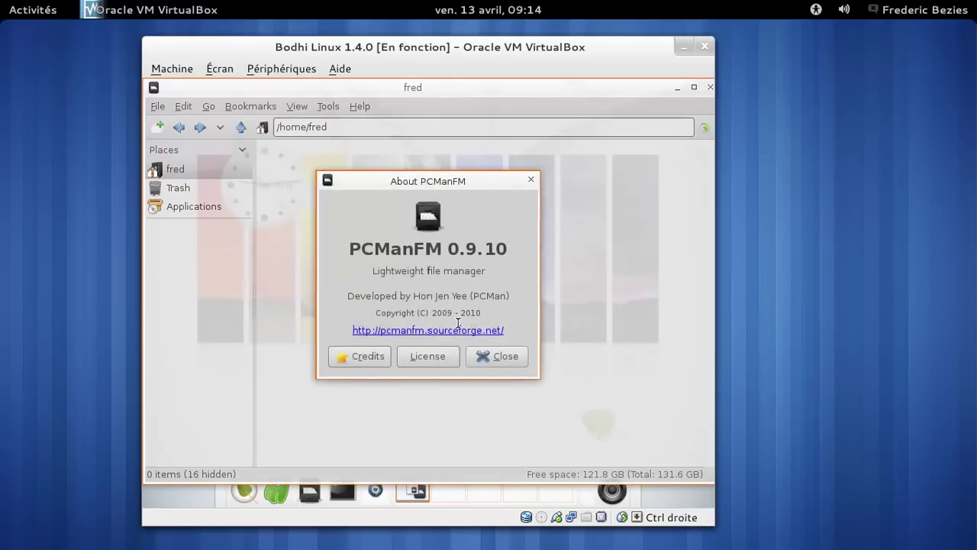
pyautogui.click(486, 356)
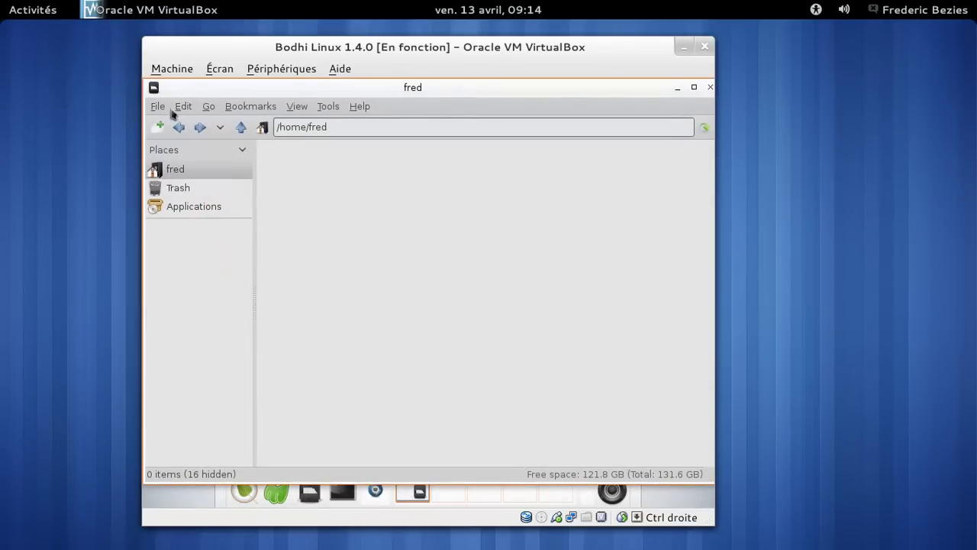
pyautogui.click(162, 108)
pyautogui.click(183, 197)
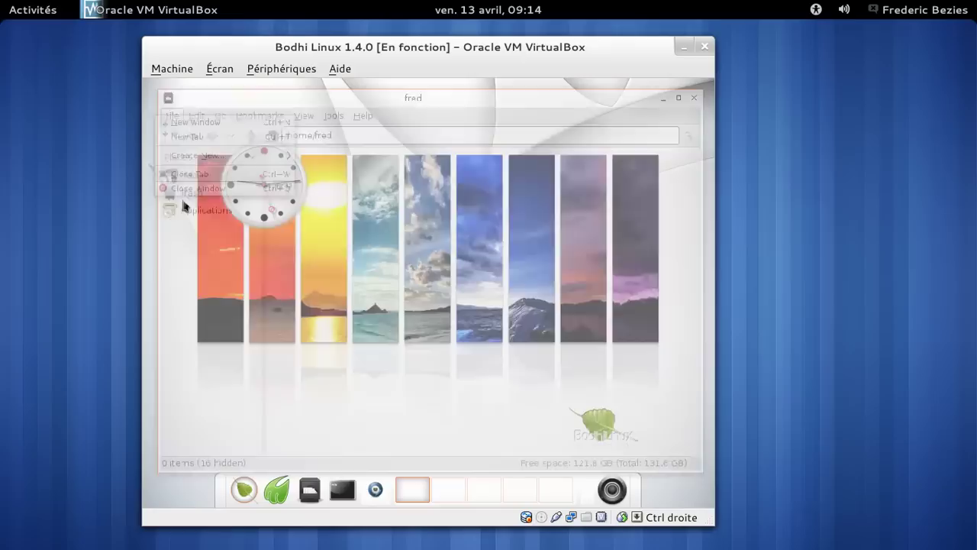
# Select Français again in Enlightenment's Language Settings, apply it and close the dialog.
pyautogui.click(244, 492)
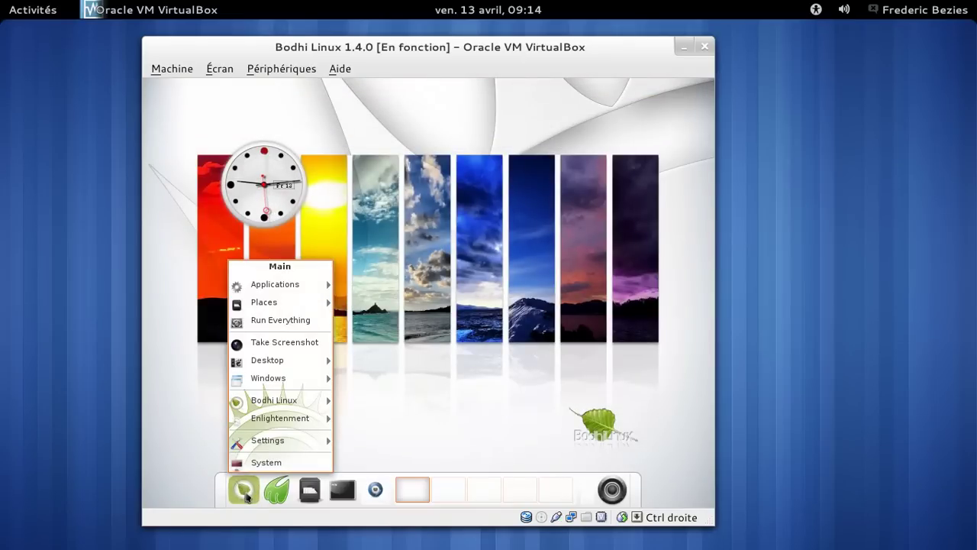
pyautogui.moveTo(274, 418)
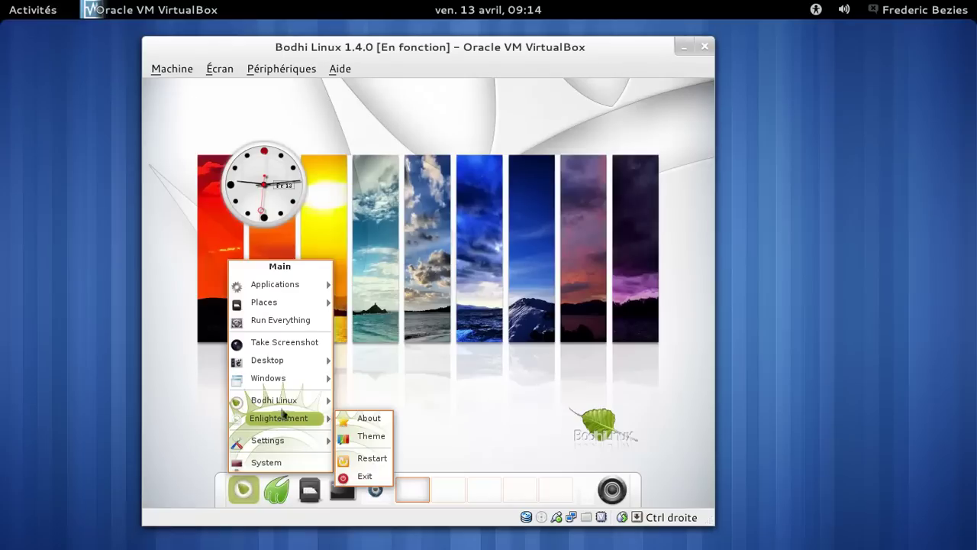
pyautogui.moveTo(310, 449)
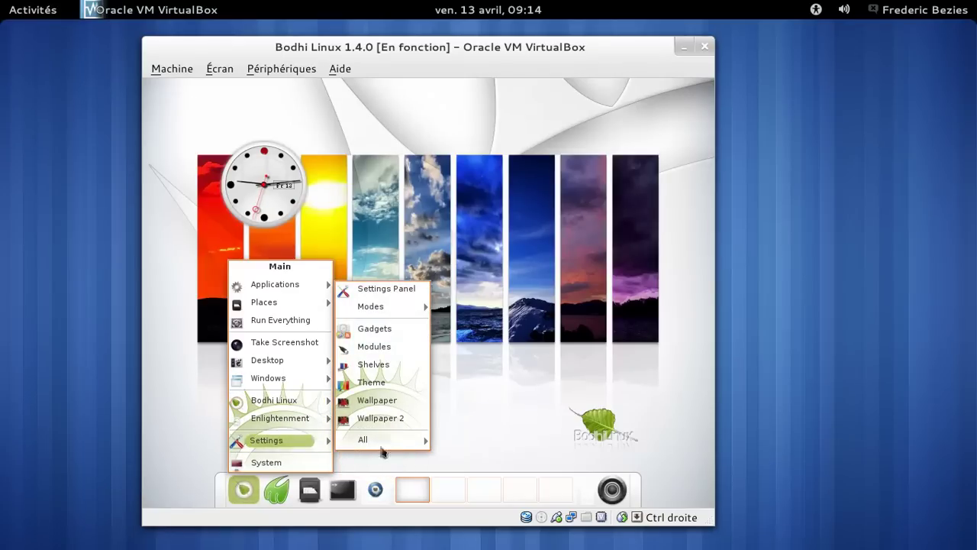
pyautogui.moveTo(382, 442)
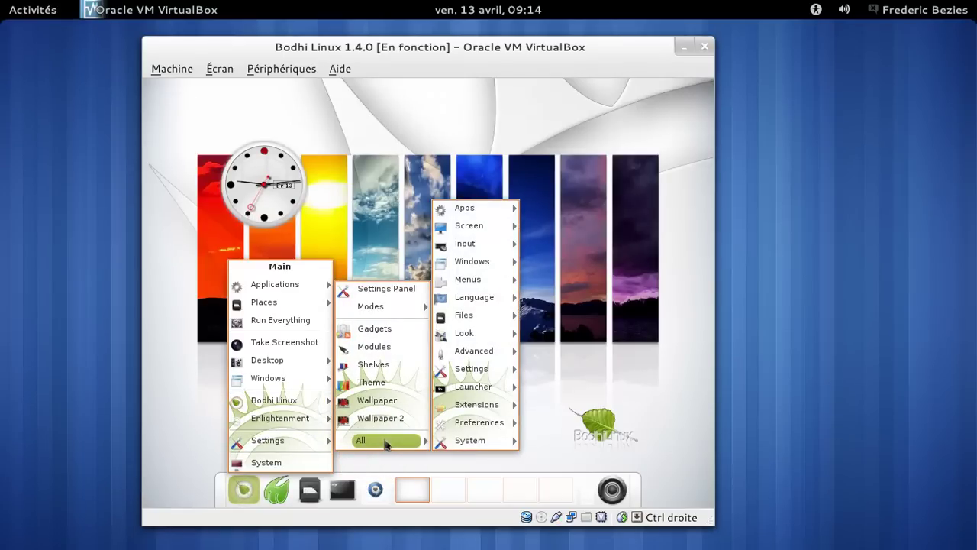
pyautogui.moveTo(492, 297)
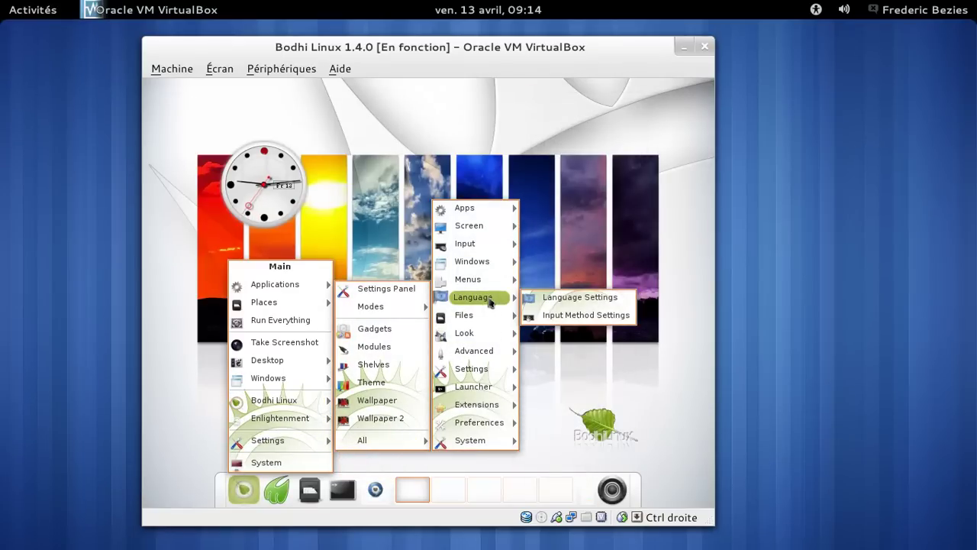
pyautogui.click(580, 299)
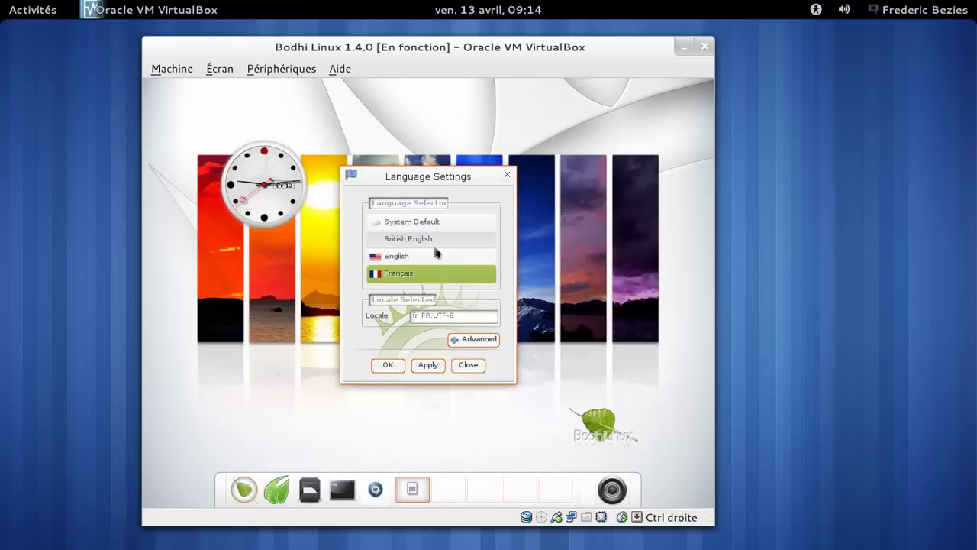
pyautogui.click(432, 281)
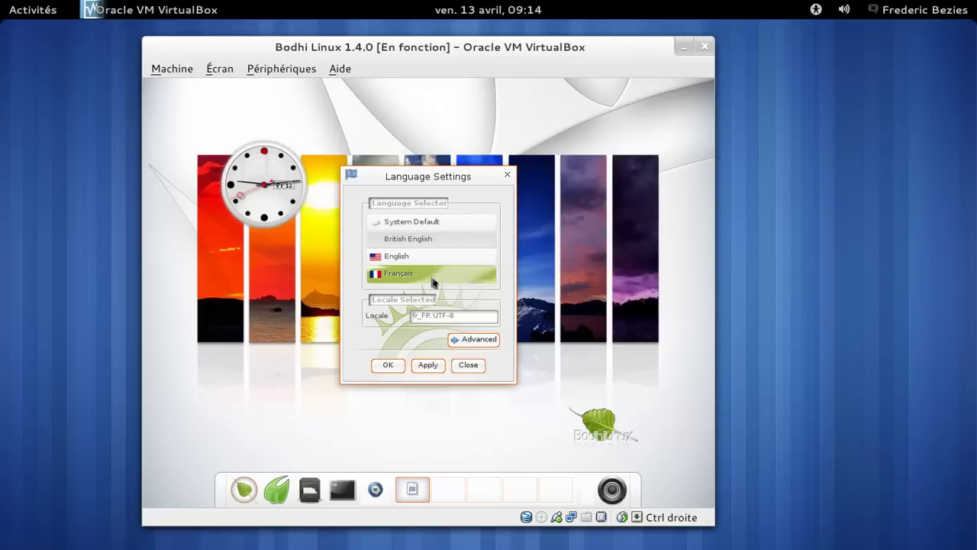
pyautogui.click(427, 364)
pyautogui.click(456, 367)
# Reopen the file manager and show the Applications location to check the interface language.
pyautogui.click(304, 493)
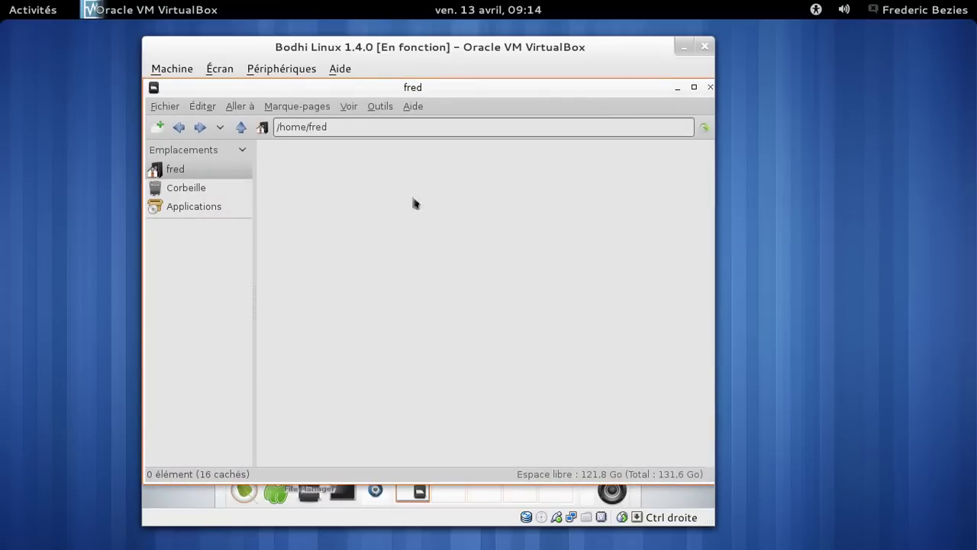
pyautogui.click(211, 206)
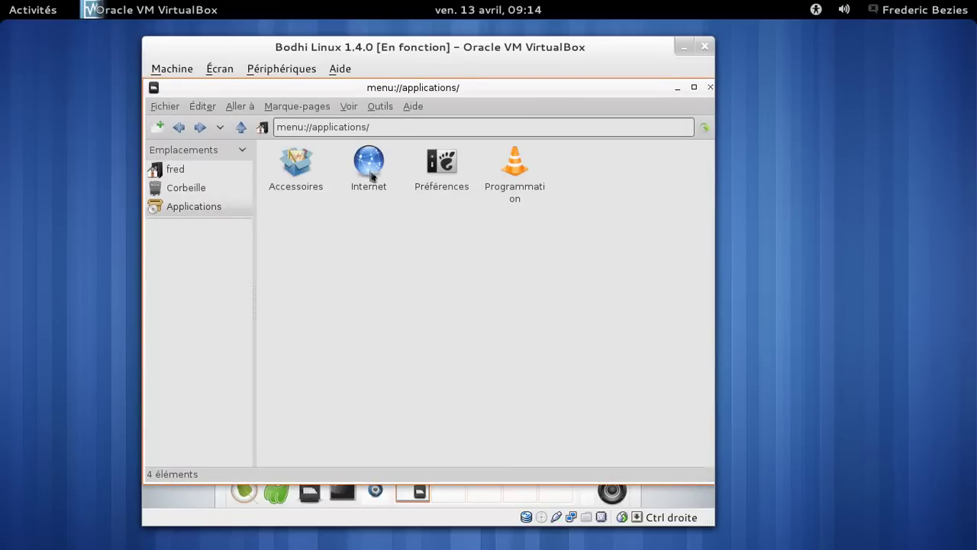
# Show the Accessoires and Internet application categories and launch the Midori browser.
pyautogui.doubleClick(296, 165)
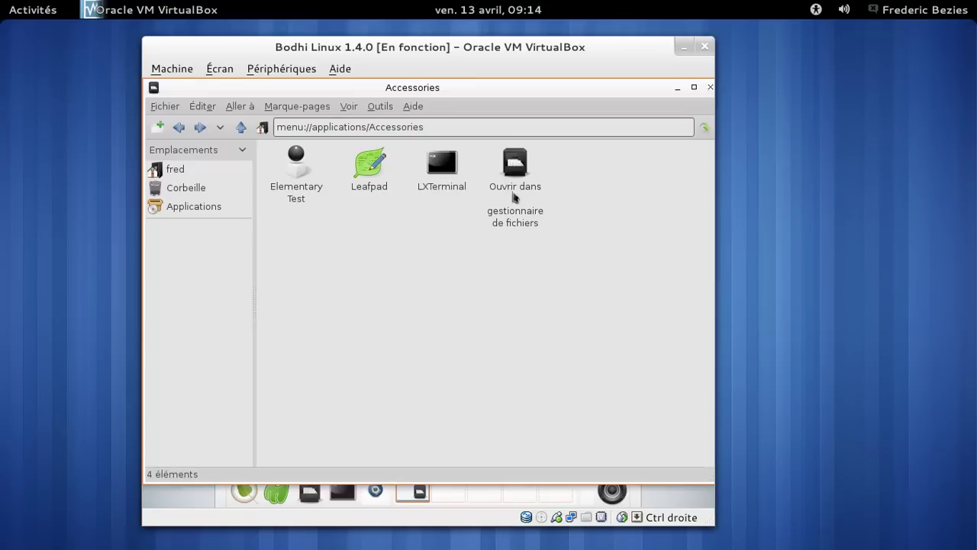
pyautogui.click(183, 129)
pyautogui.doubleClick(369, 164)
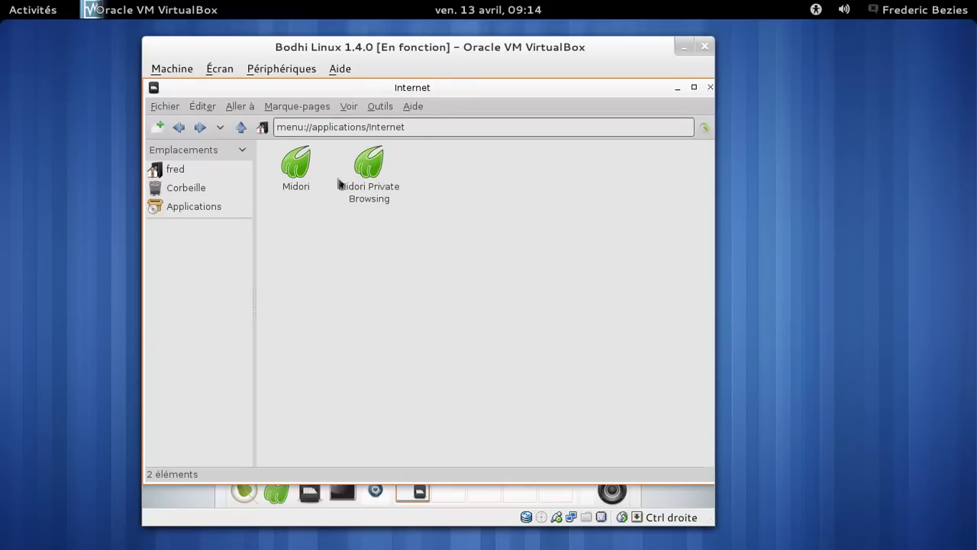
pyautogui.click(295, 171)
pyautogui.doubleClick(295, 171)
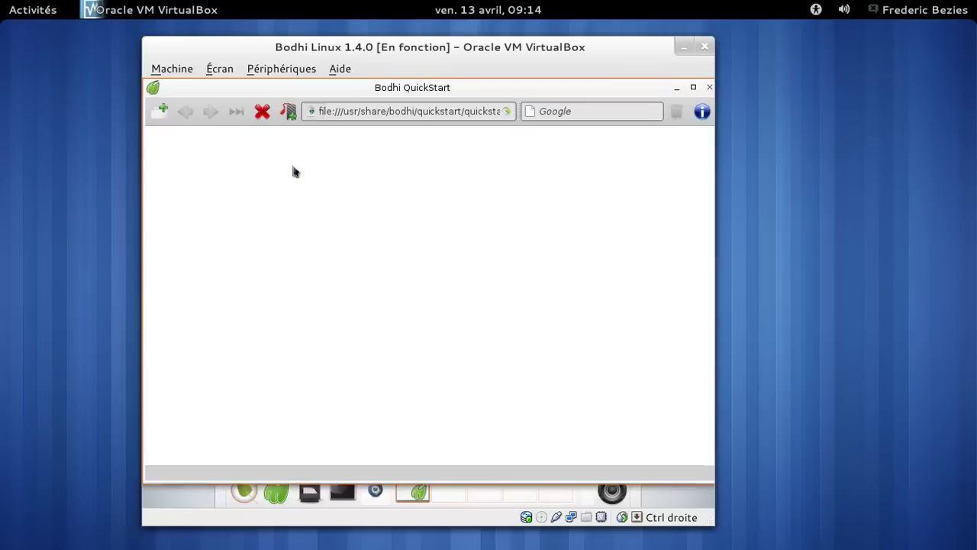
# Open the Installing Software page of the Quick Start Guide and read through to the Synaptic Package Manager section.
pyautogui.scroll(-3, 539, 290)
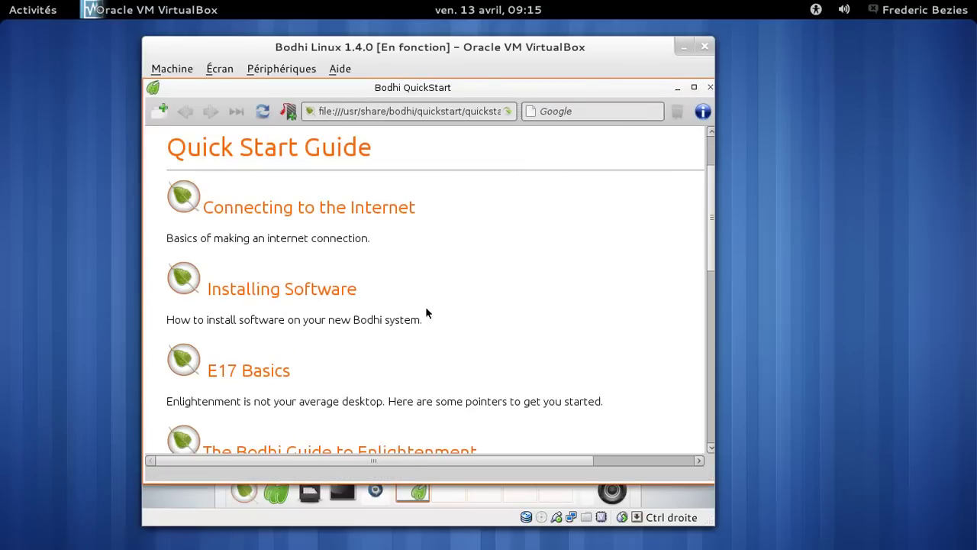
pyautogui.click(313, 297)
pyautogui.scroll(-3, 534, 286)
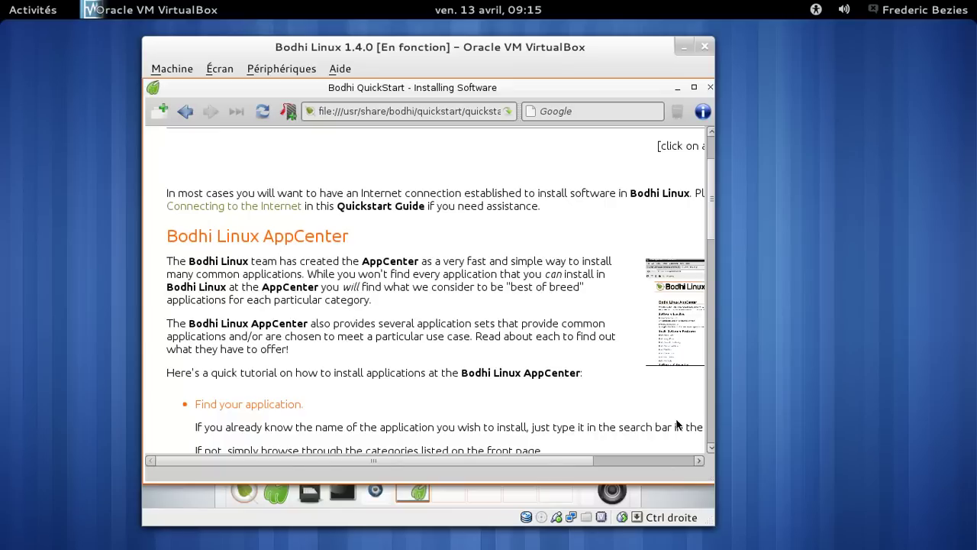
pyautogui.moveTo(586, 460); pyautogui.dragTo(449, 463)
pyautogui.scroll(-1, 561, 269)
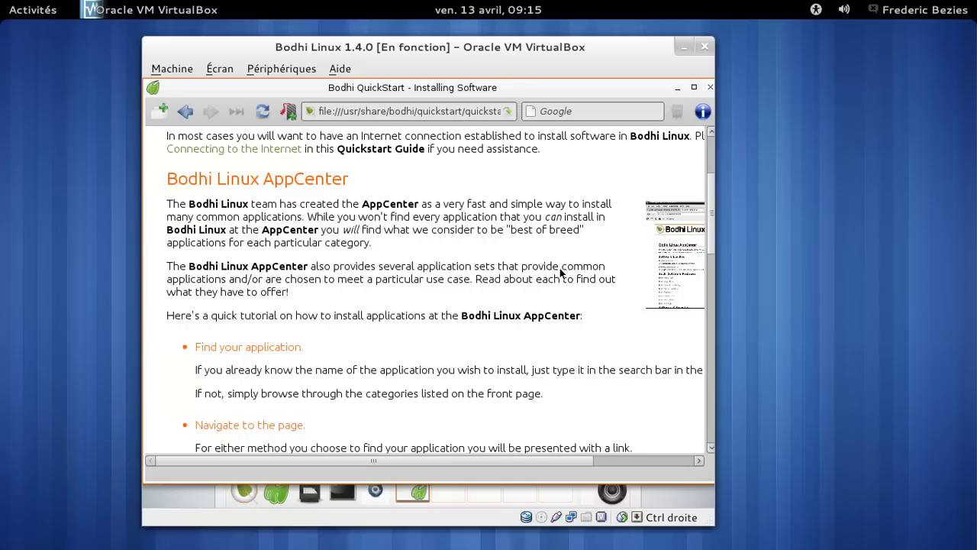
pyautogui.scroll(-5, 561, 271)
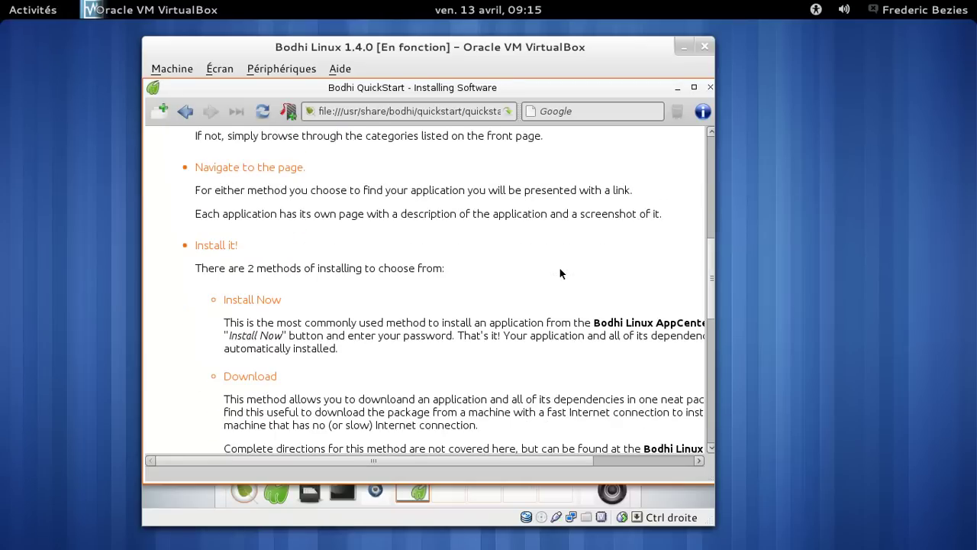
pyautogui.scroll(-5, 559, 274)
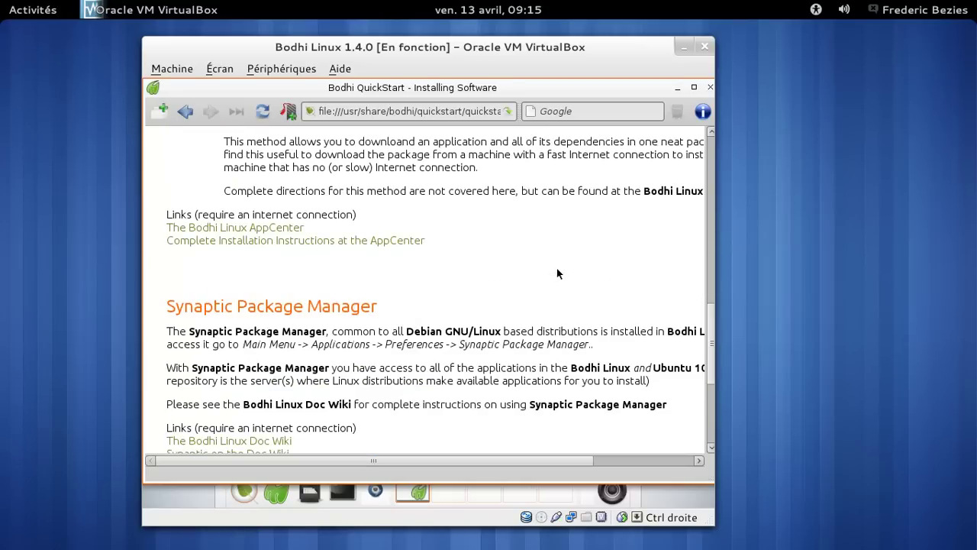
# Open the Bodhi Linux AppCenter website and look through its software bundles, packages and categories.
pyautogui.click(285, 229)
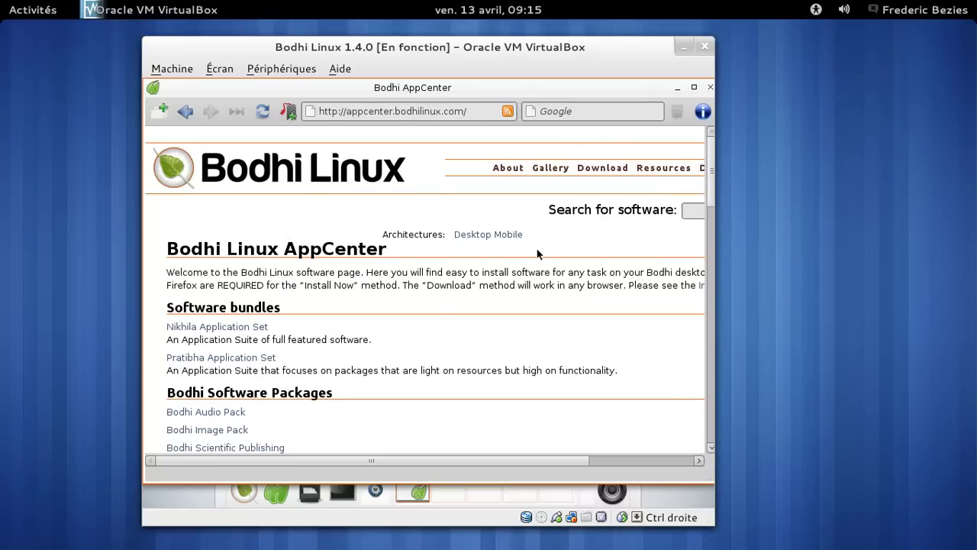
pyautogui.scroll(-3, 538, 248)
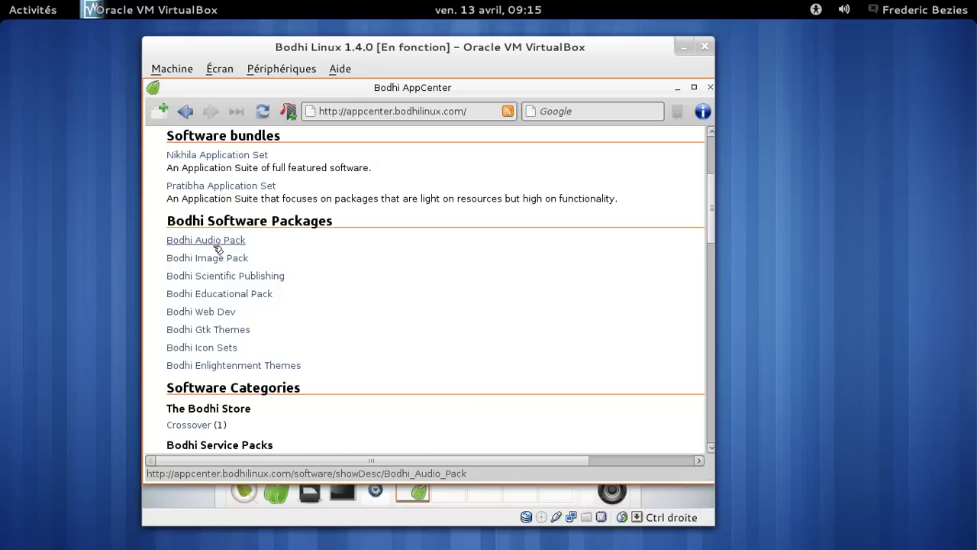
pyautogui.scroll(-3, 516, 301)
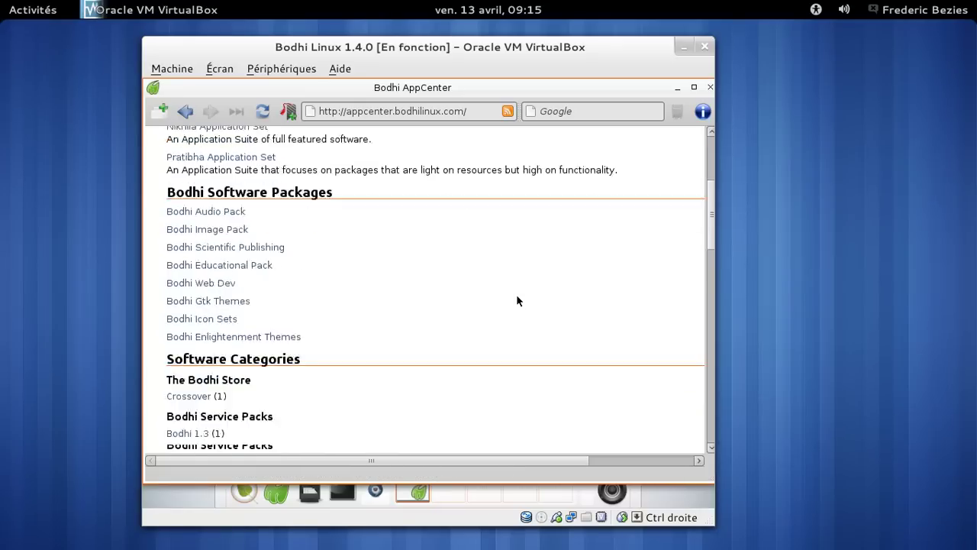
pyautogui.scroll(-2, 517, 301)
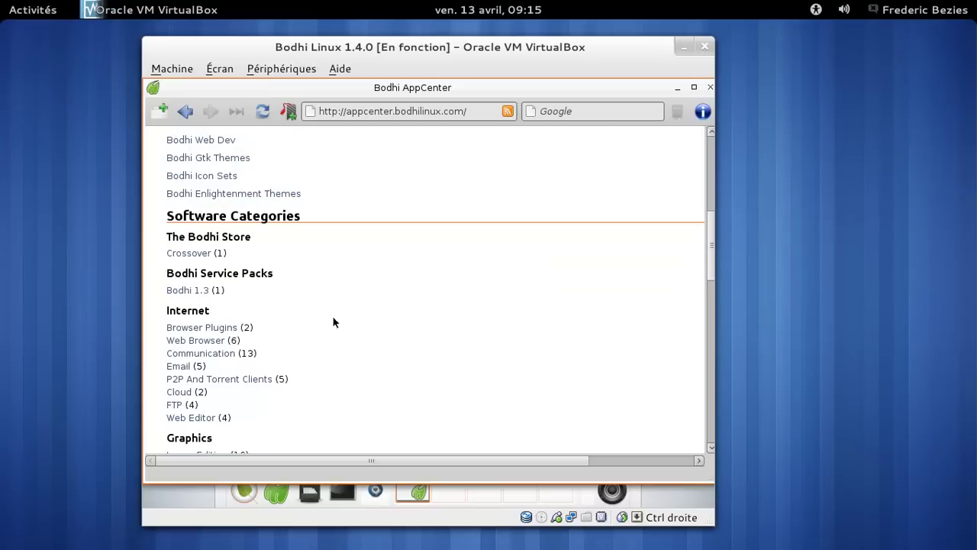
# Open the Firefox page from the AppCenter's Web Browser category and bring up its installation section.
pyautogui.click(216, 340)
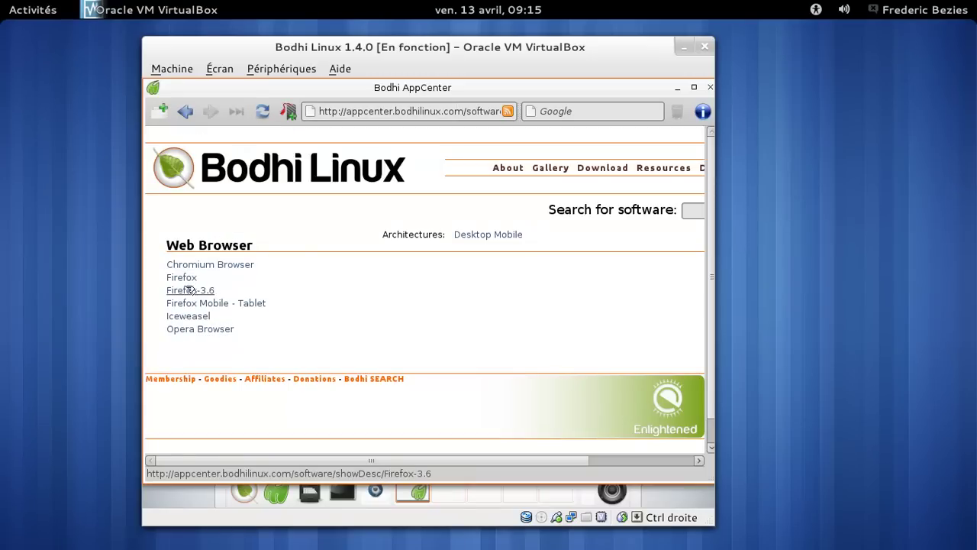
pyautogui.click(186, 279)
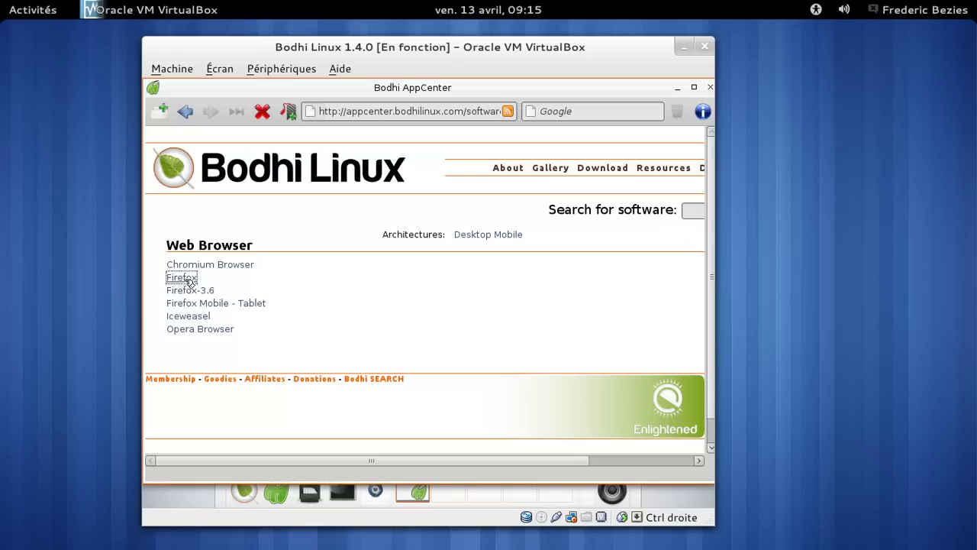
pyautogui.scroll(-3, 561, 322)
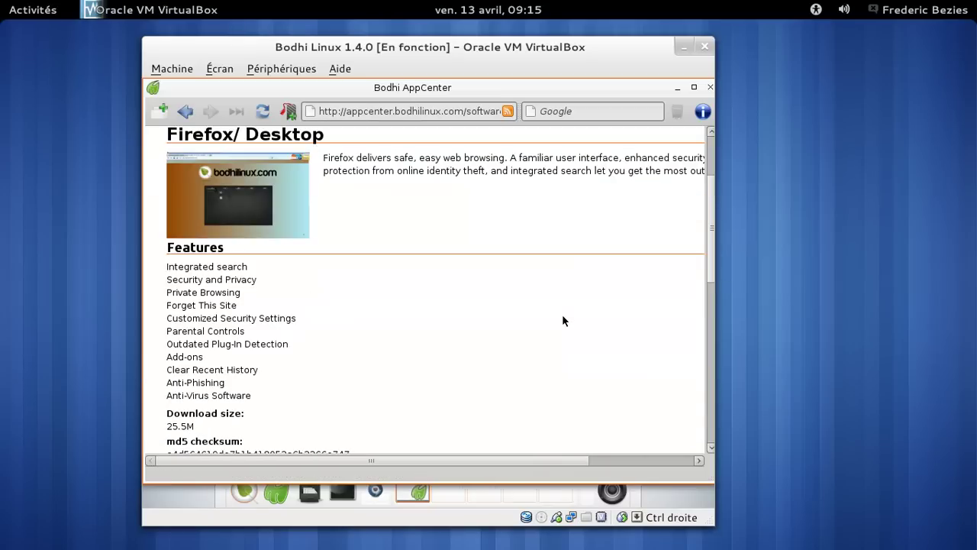
pyautogui.scroll(-2, 584, 309)
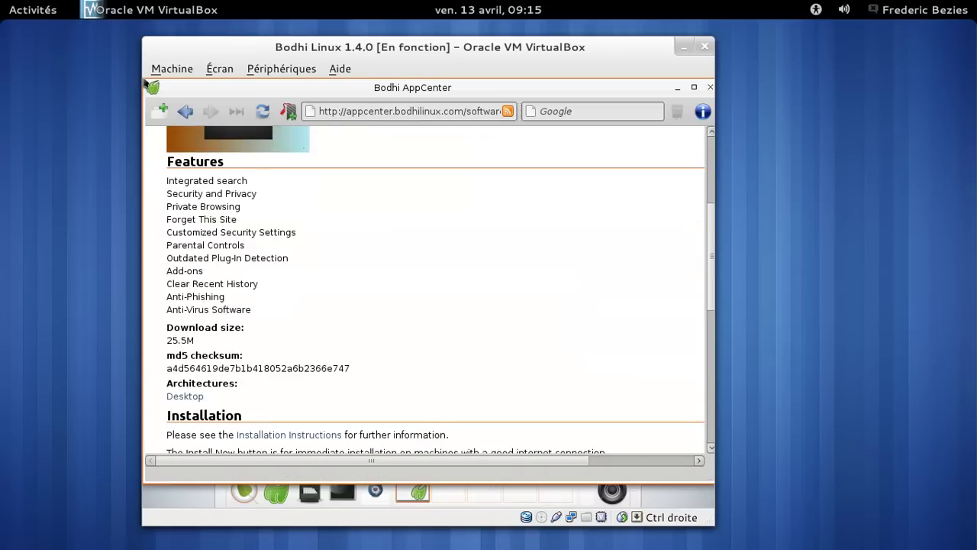
pyautogui.scroll(-5, 458, 290)
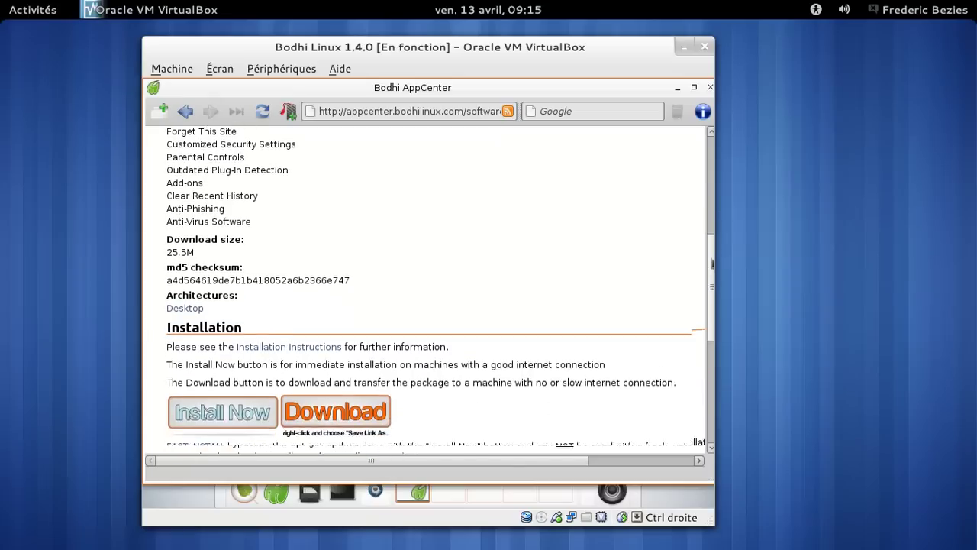
# Install the firefox package with Install Now, authorising it with the administrative password, and clear the browser and file manager windows from the desktop.
pyautogui.click(207, 315)
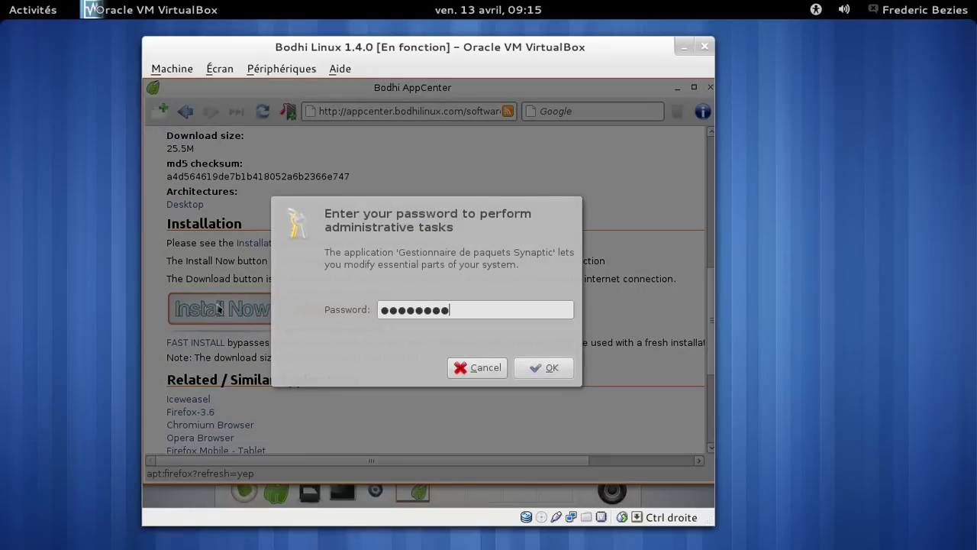
pyautogui.press('Return')
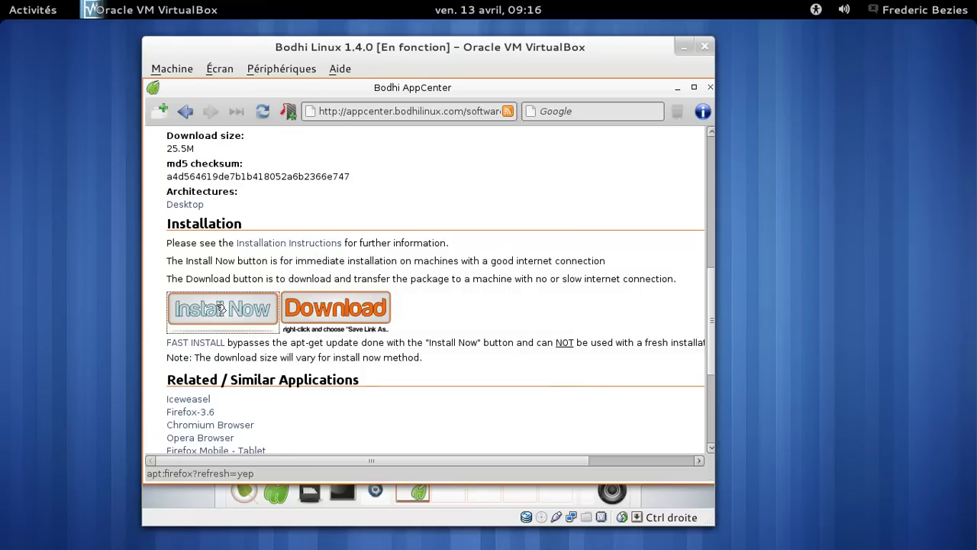
pyautogui.click(679, 90)
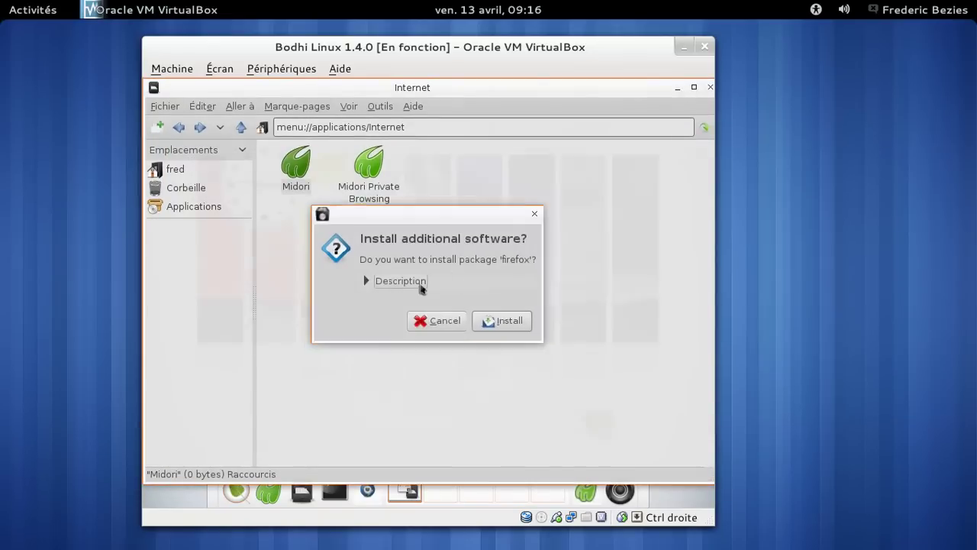
pyautogui.click(491, 323)
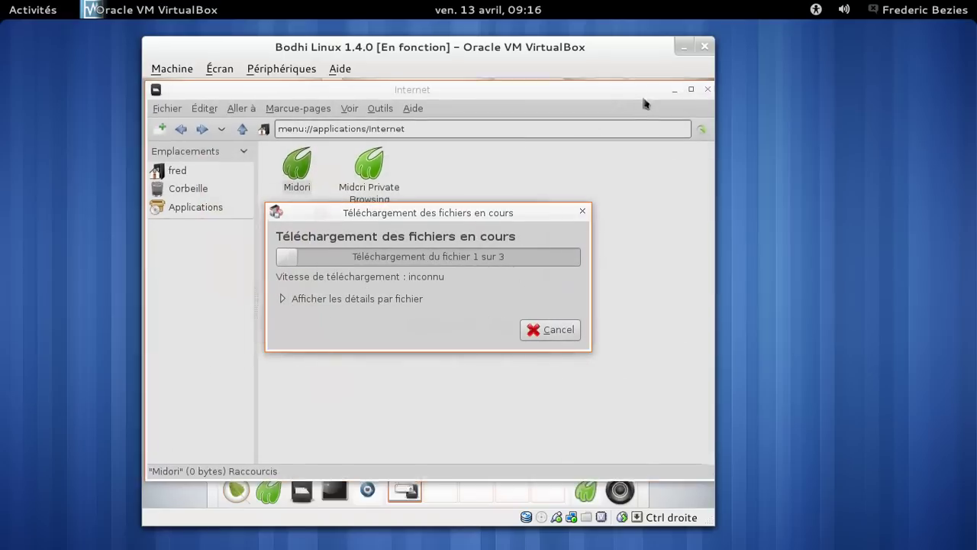
pyautogui.click(710, 87)
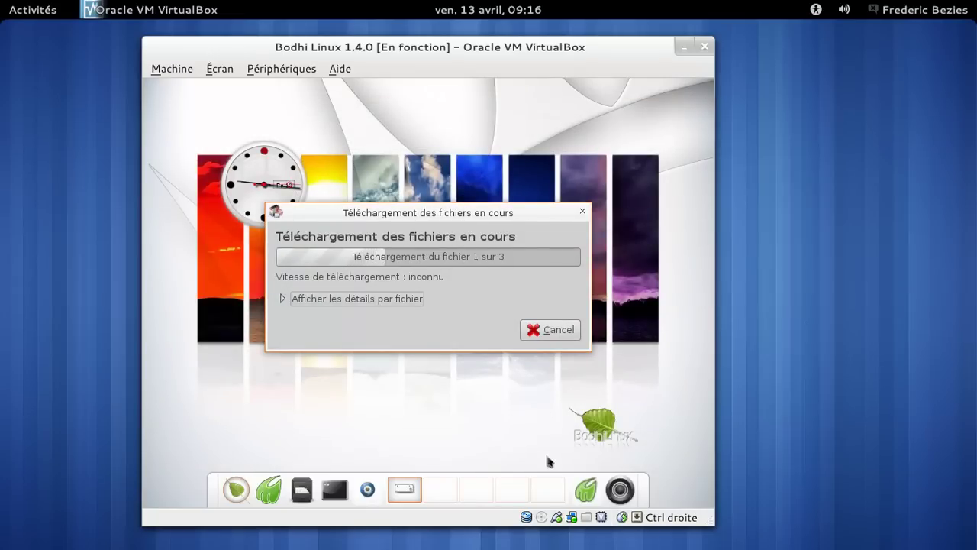
pyautogui.rightClick(587, 488)
pyautogui.moveTo(617, 478)
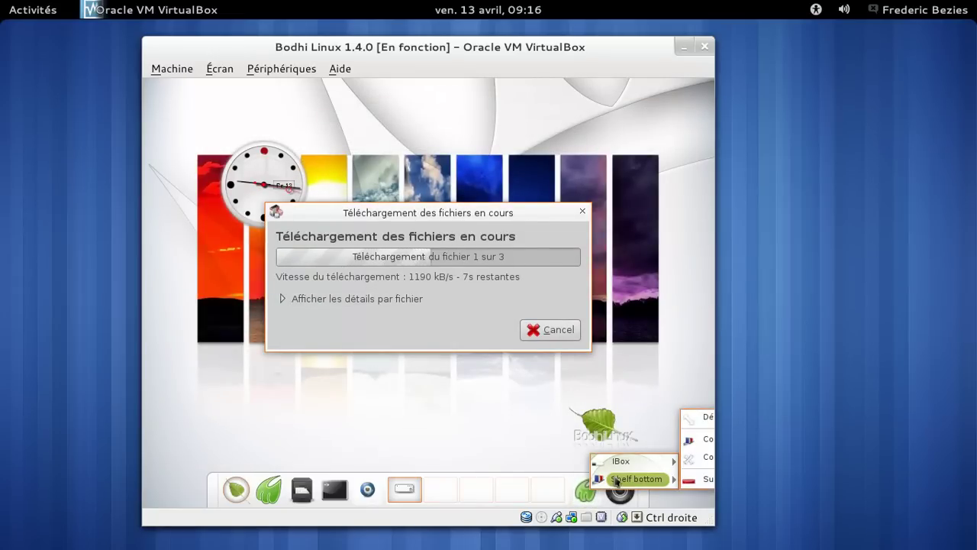
pyautogui.moveTo(624, 460)
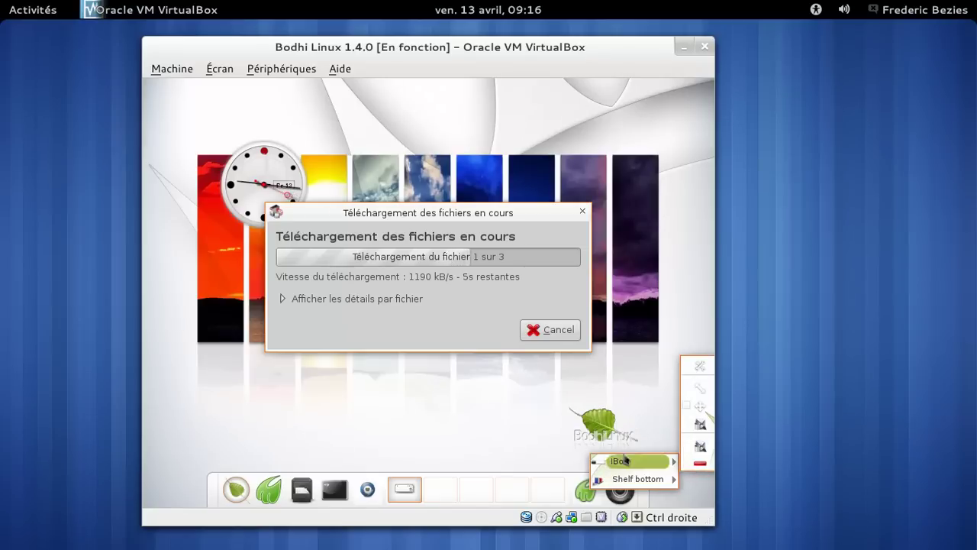
pyautogui.click(564, 409)
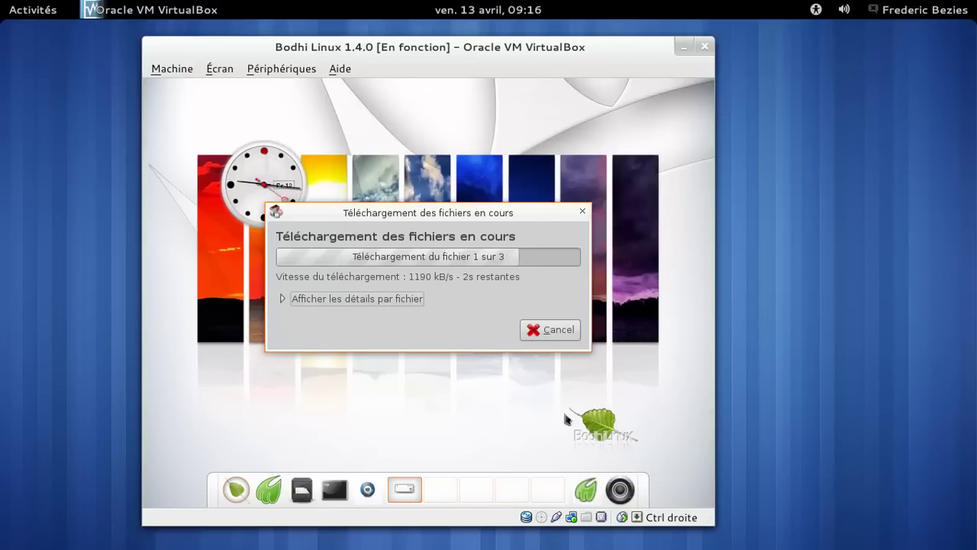
pyautogui.rightClick(588, 490)
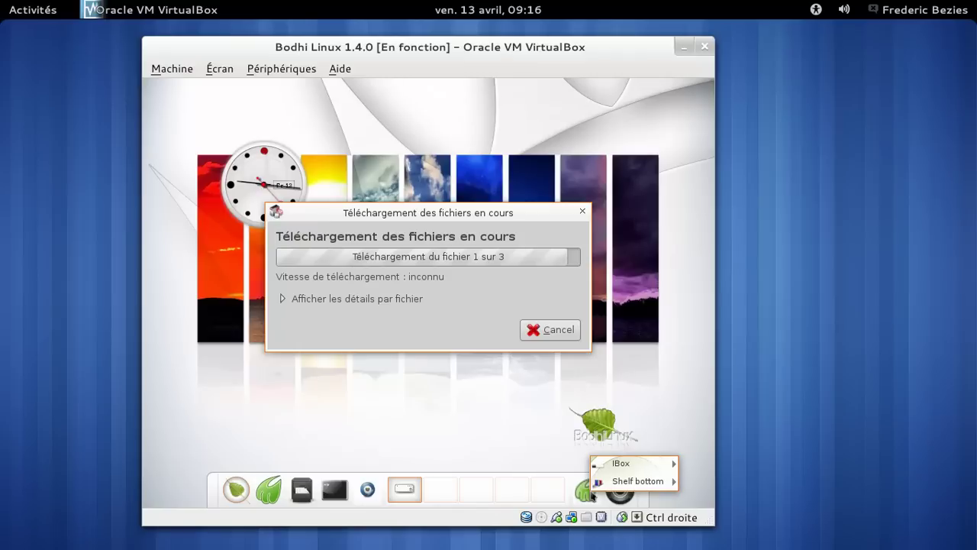
pyautogui.moveTo(615, 481)
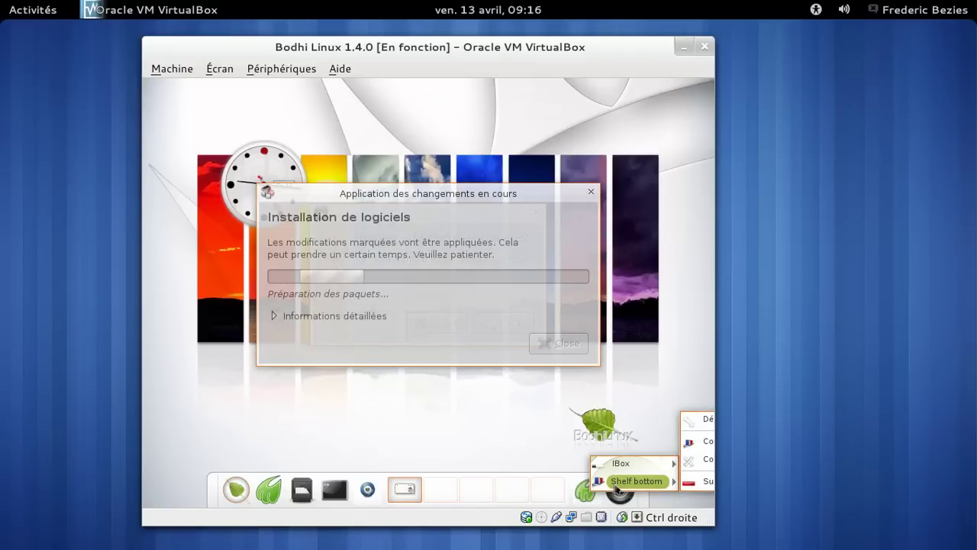
pyautogui.moveTo(618, 462)
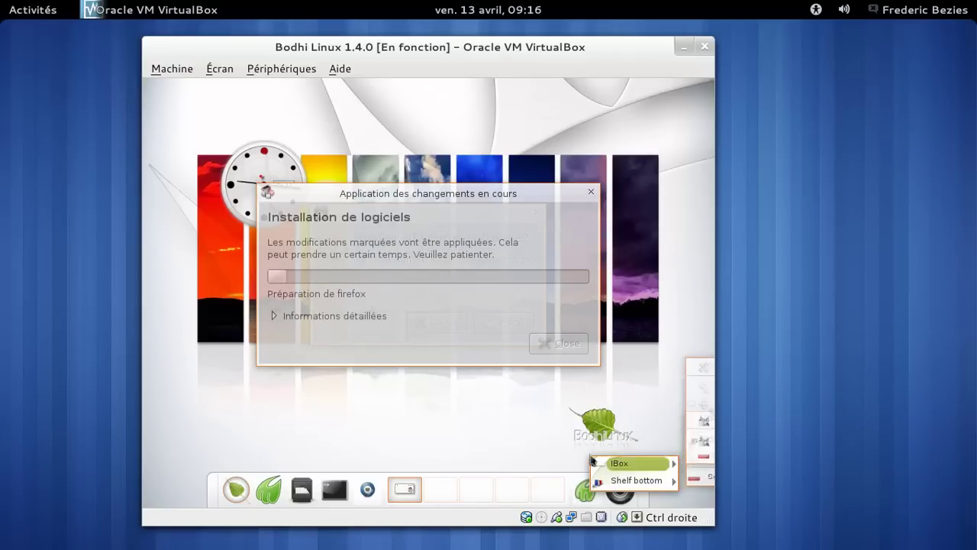
pyautogui.click(516, 422)
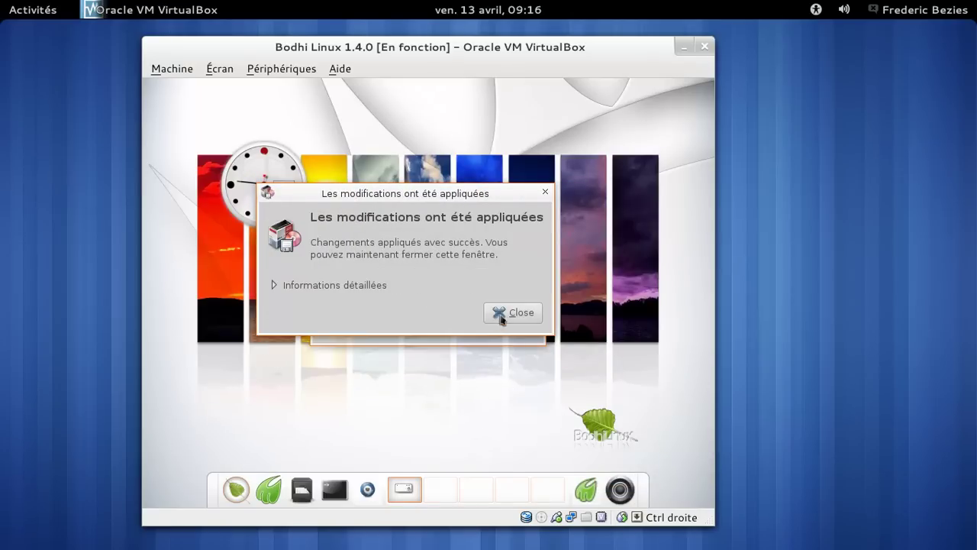
# Close the package installation dialog and restore the minimised Midori window.
pyautogui.click(501, 318)
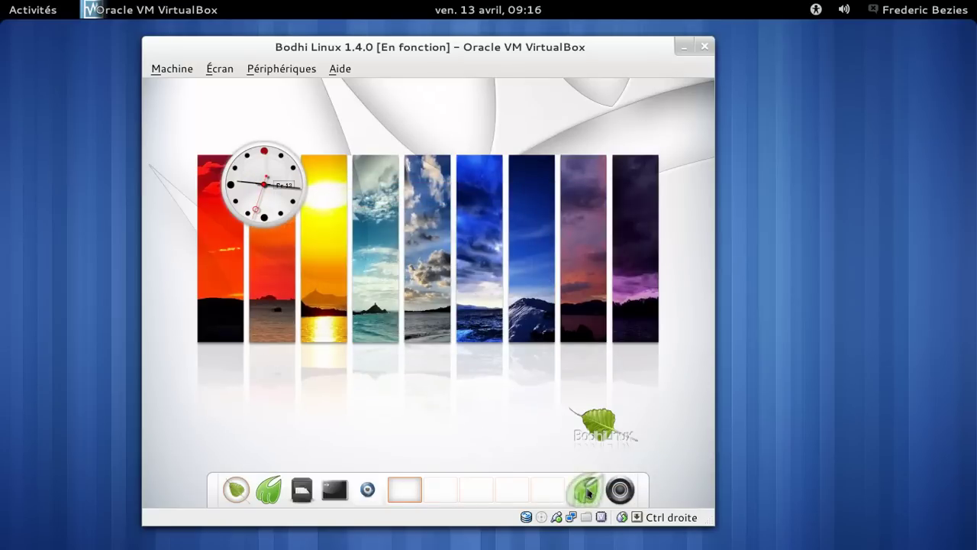
pyautogui.click(588, 493)
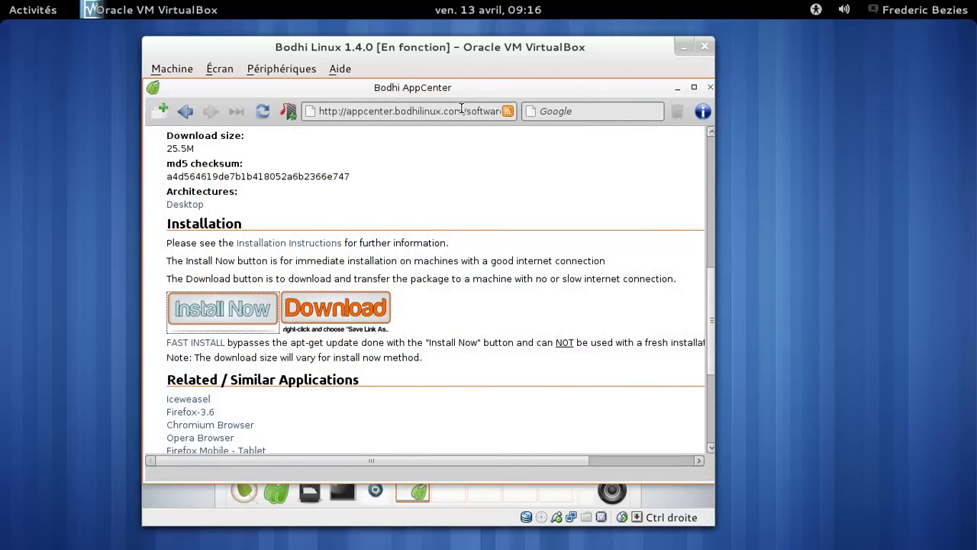
# View Midori's About information and close its dialog.
pyautogui.click(702, 118)
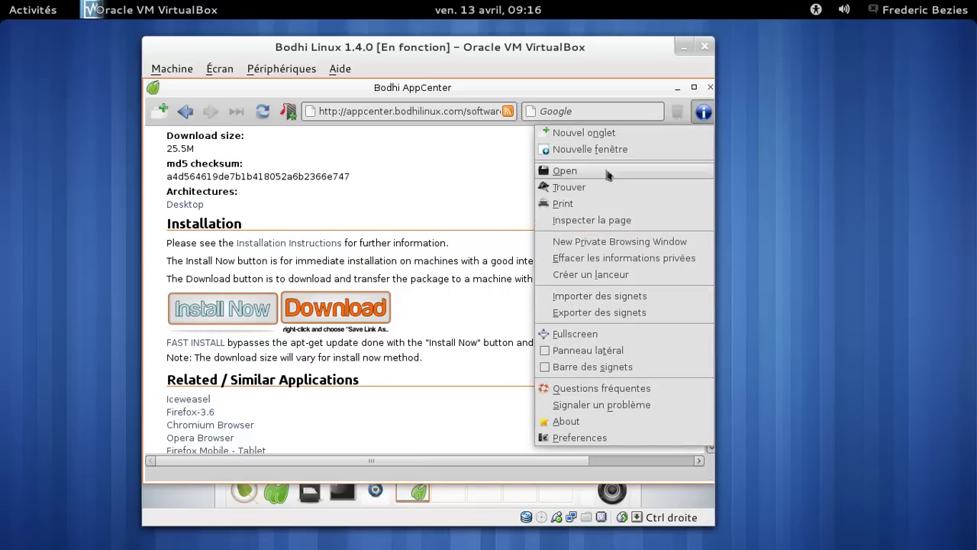
pyautogui.click(616, 428)
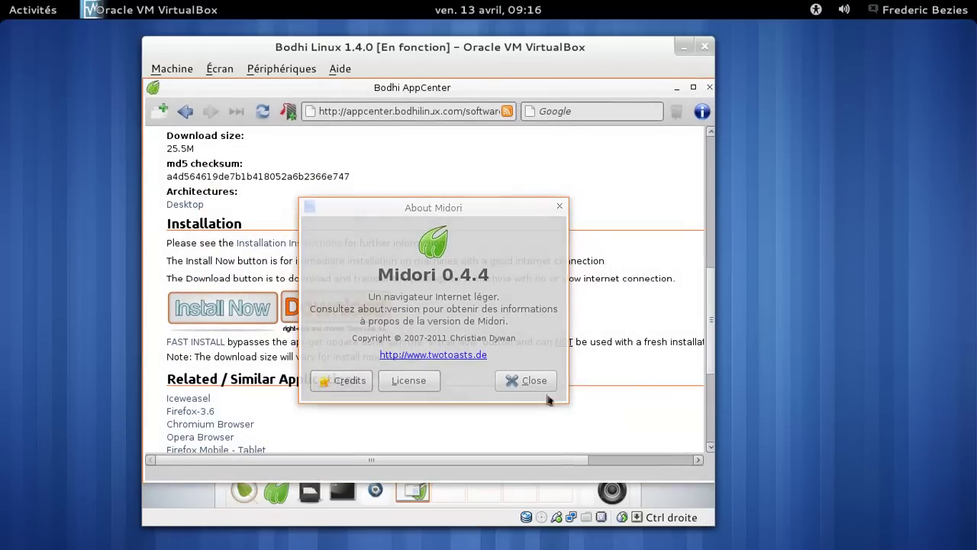
pyautogui.click(526, 380)
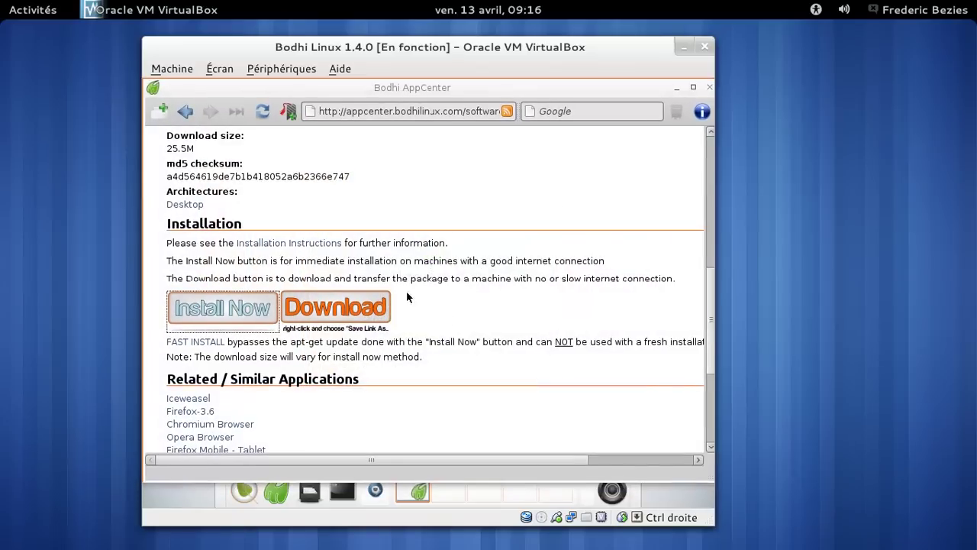
# Close the Midori window showing the Bodhi AppCenter through its window menu's Fermer option.
pyautogui.rightClick(332, 91)
pyautogui.press('Control_R+q')
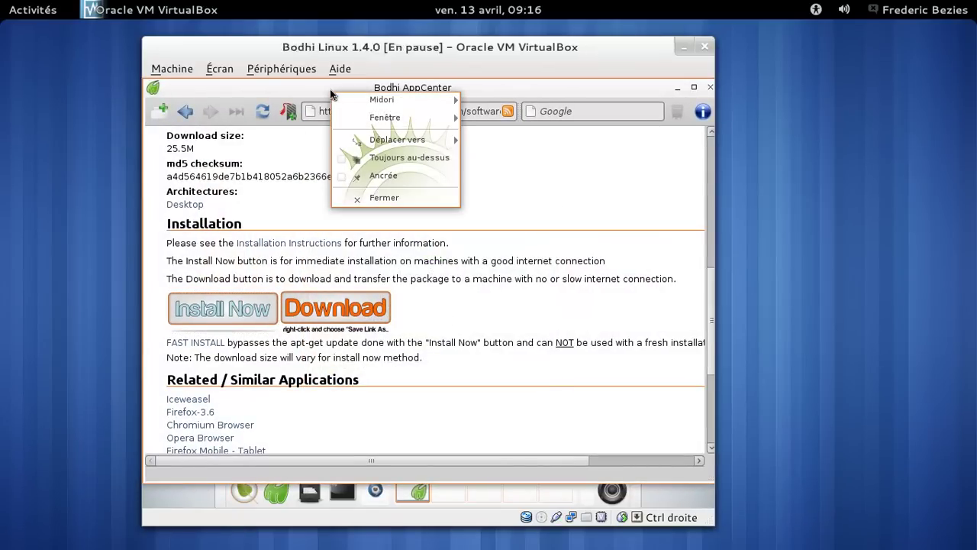
pyautogui.click(458, 189)
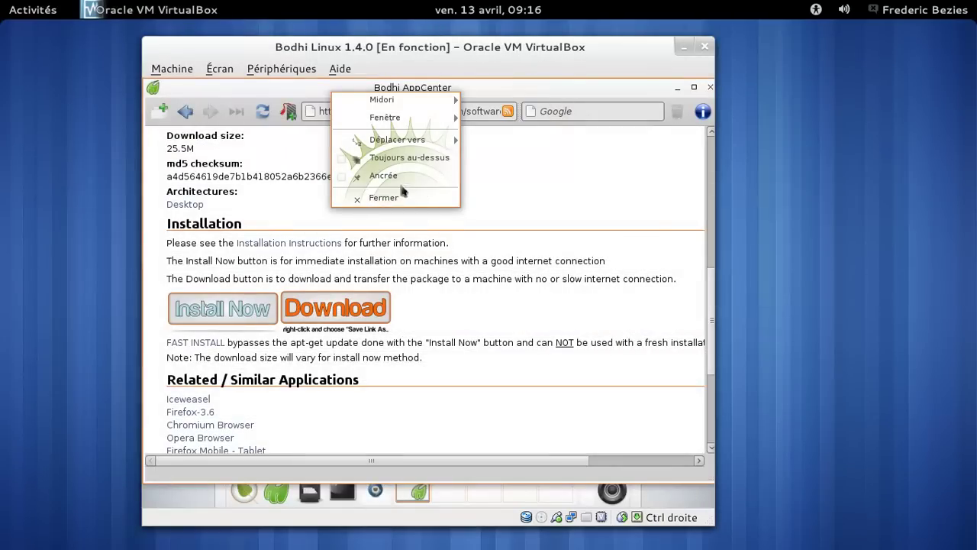
pyautogui.moveTo(433, 102)
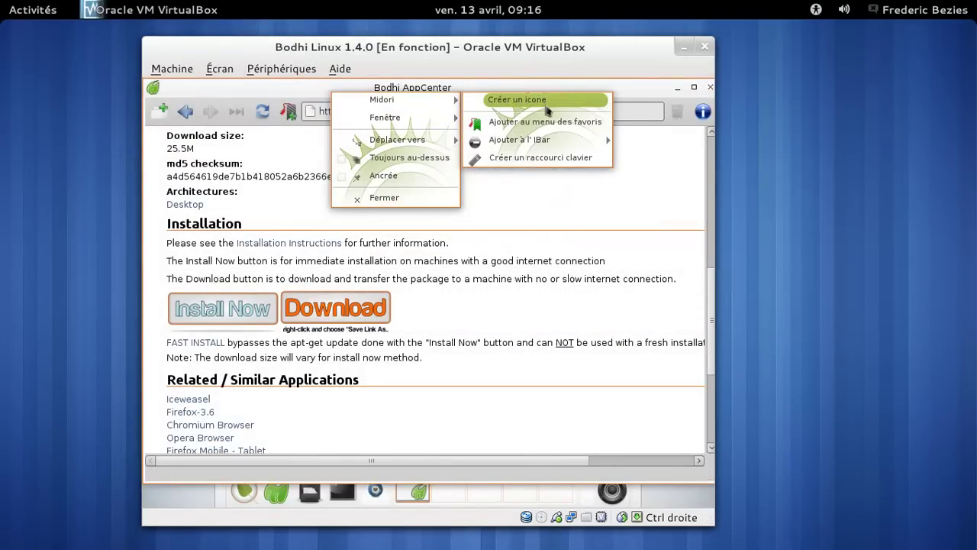
pyautogui.click(416, 197)
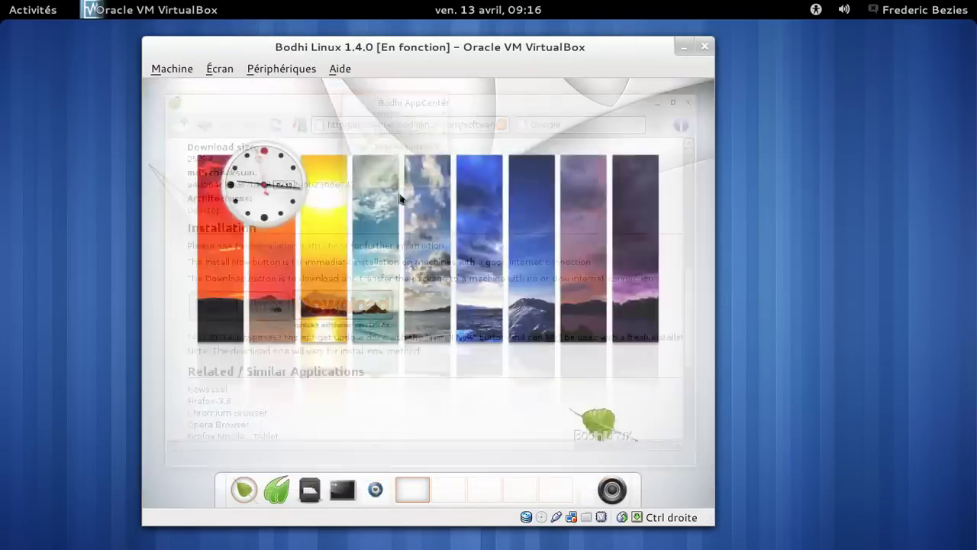
# Look through the installed applications in the Internet, Preferences and Accessories categories, including the Firefox Web Browser entry, and dismiss the list.
pyautogui.click(245, 489)
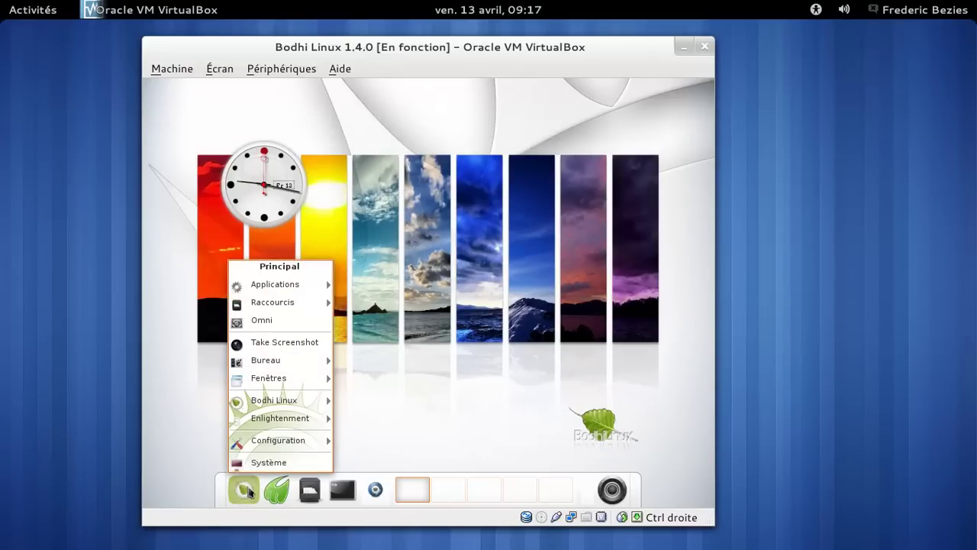
pyautogui.moveTo(278, 444)
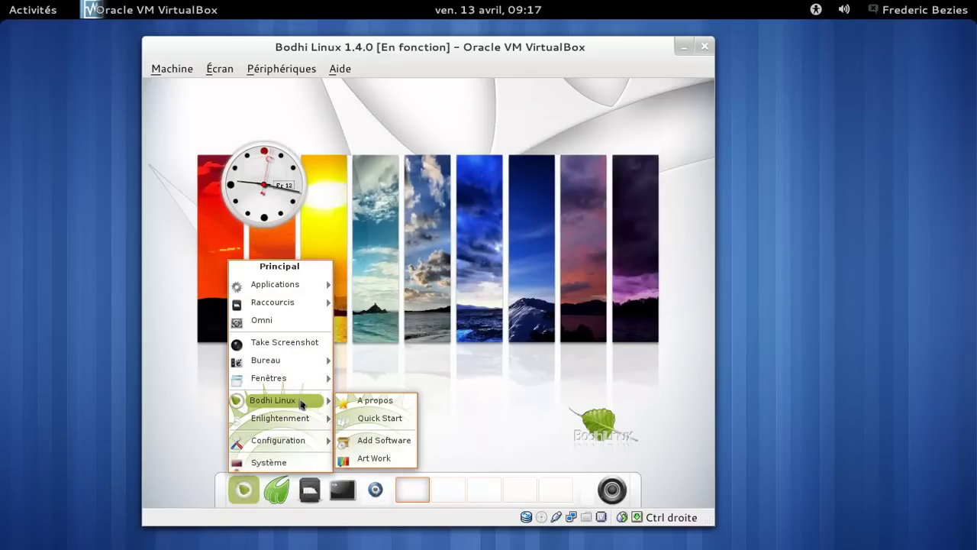
pyautogui.moveTo(313, 360)
pyautogui.moveTo(290, 284)
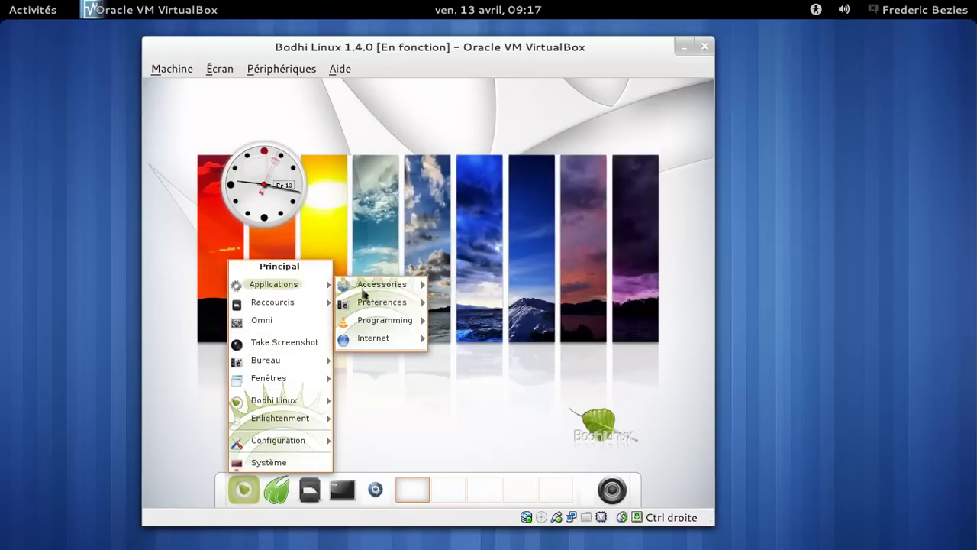
pyautogui.moveTo(392, 346)
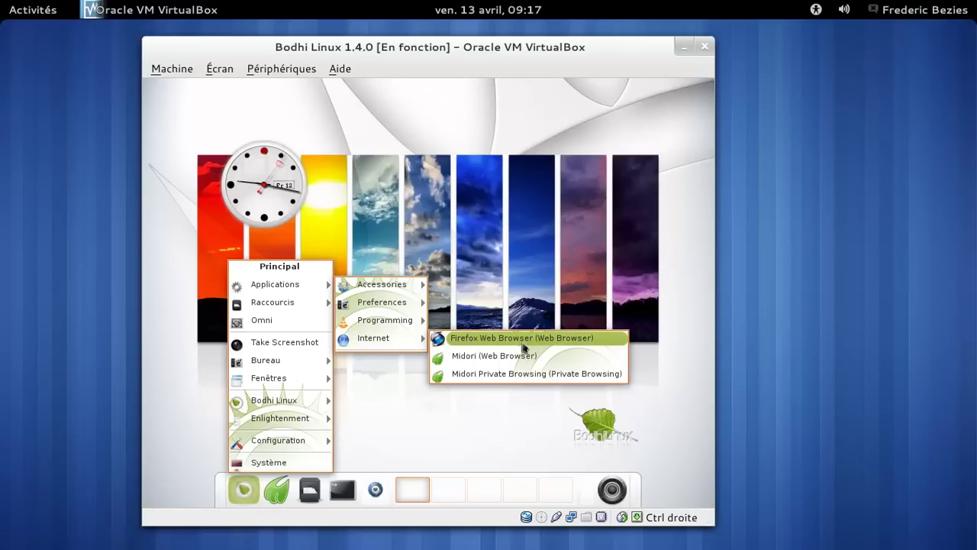
pyautogui.moveTo(405, 305)
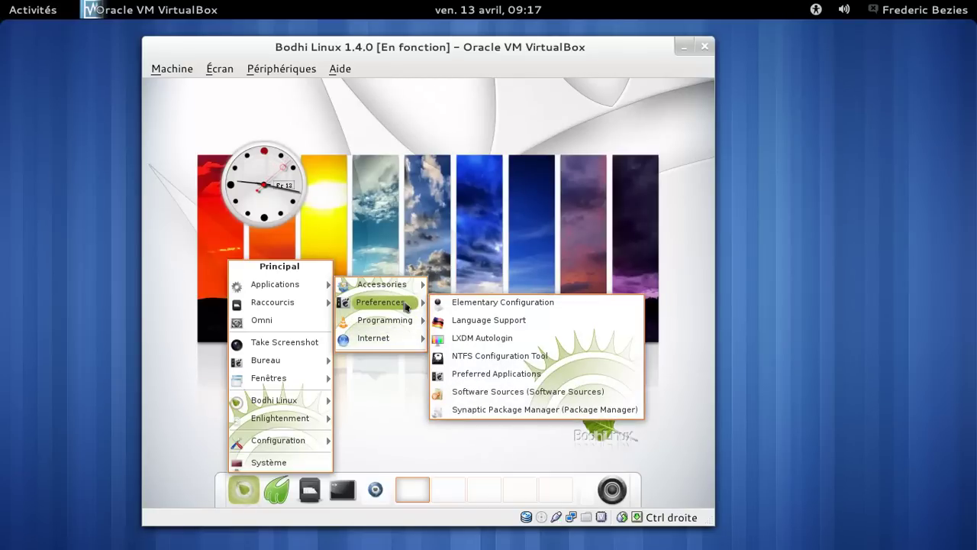
pyautogui.moveTo(406, 289)
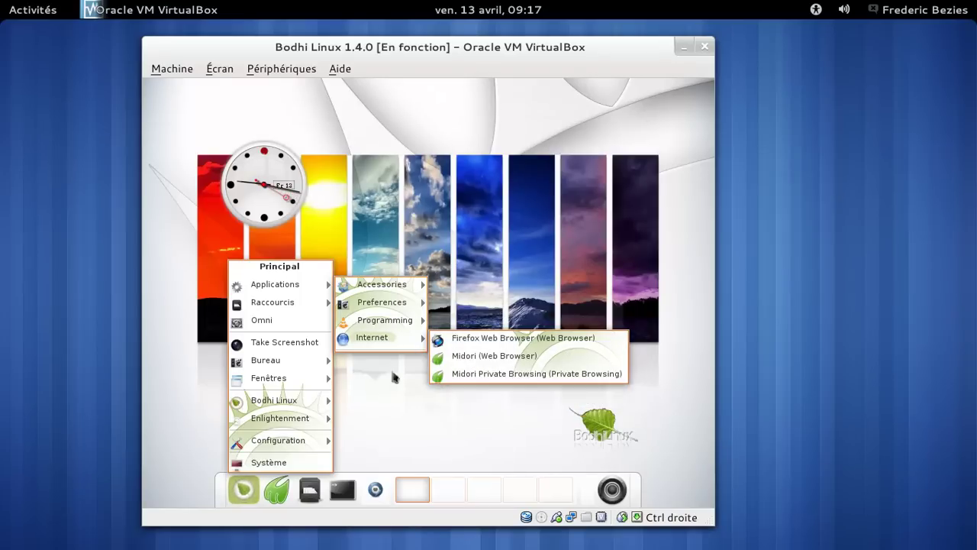
pyautogui.click(379, 421)
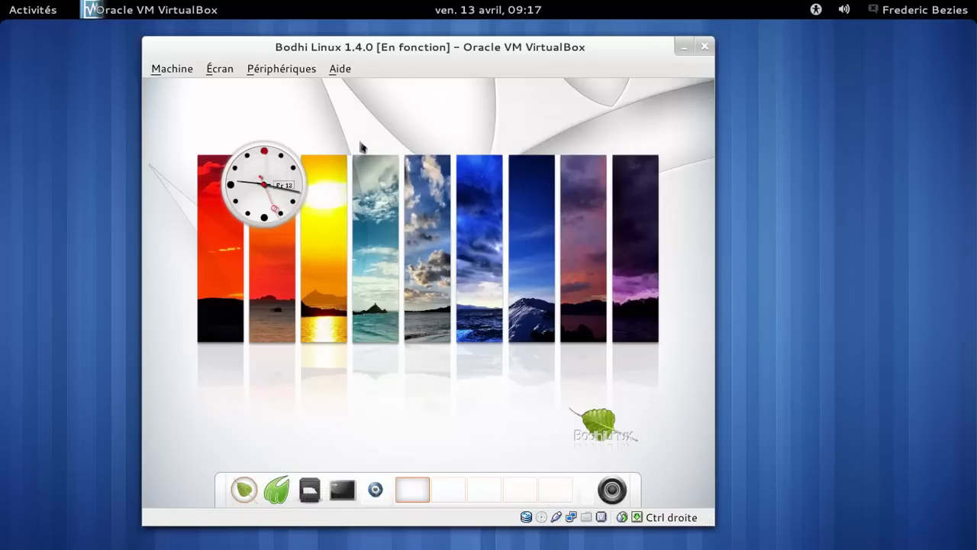
# View the desktop clock's calendar and its Clock Settings, and close the dialog without changing any option.
pyautogui.click(289, 181)
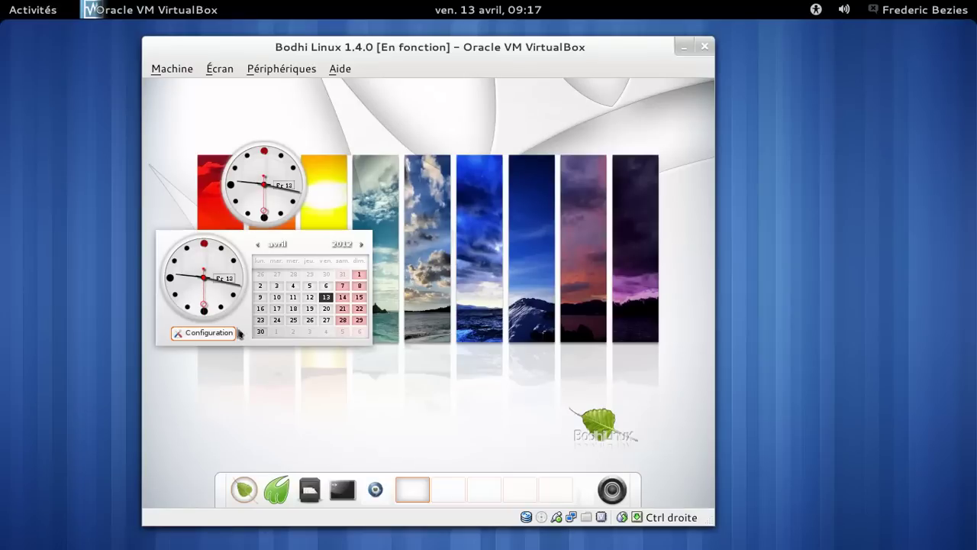
pyautogui.click(202, 334)
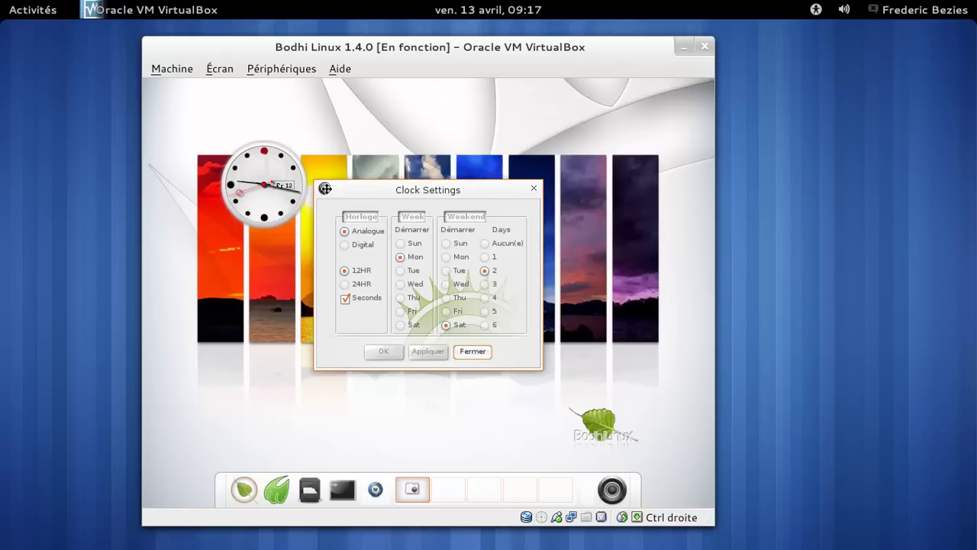
pyautogui.rightClick(536, 195)
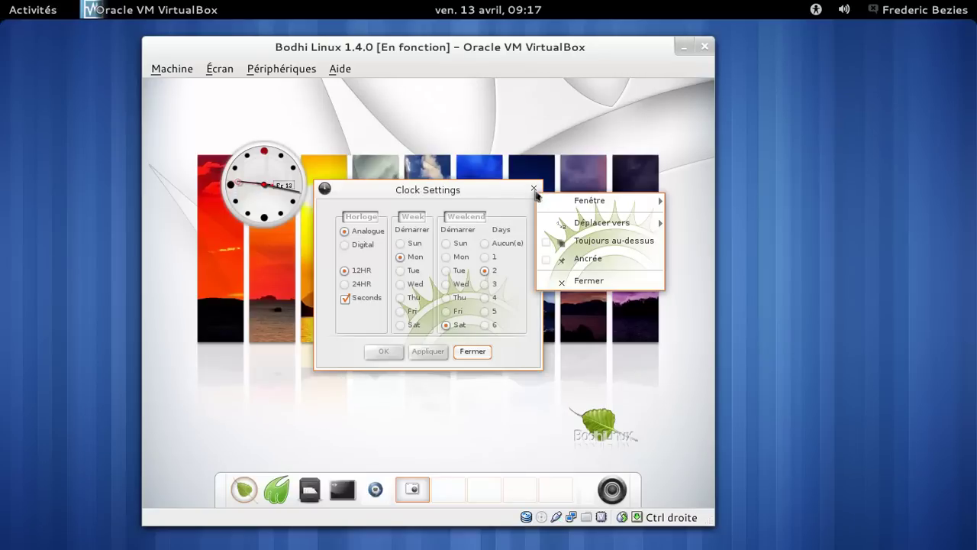
pyautogui.click(565, 280)
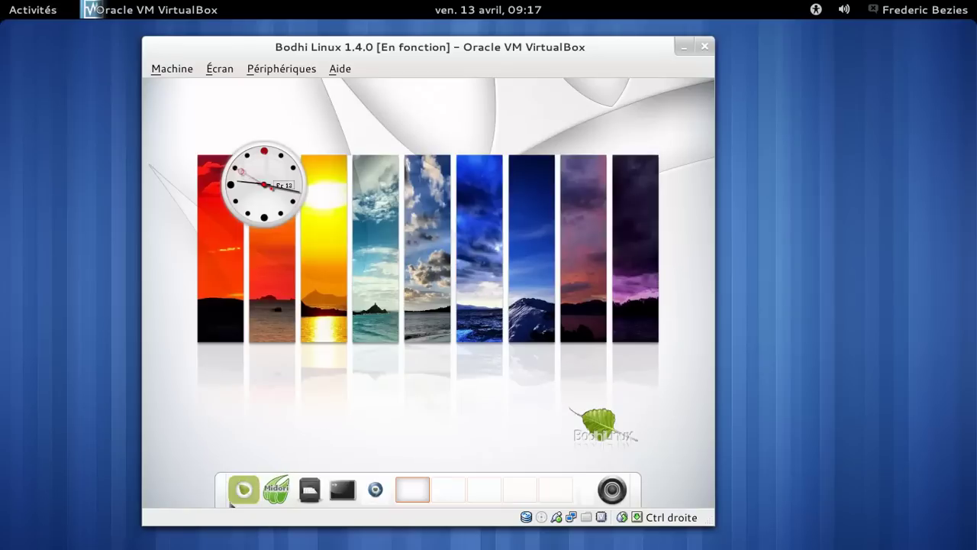
# Look over the Configuration entries and shut down Bodhi Linux with the Arrêt option of the Système dialog.
pyautogui.click(238, 496)
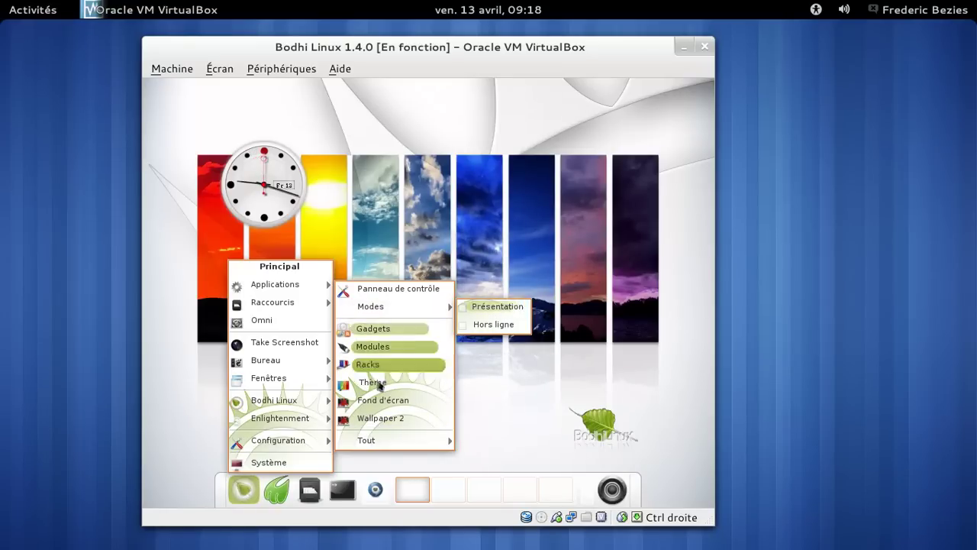
pyautogui.moveTo(374, 446)
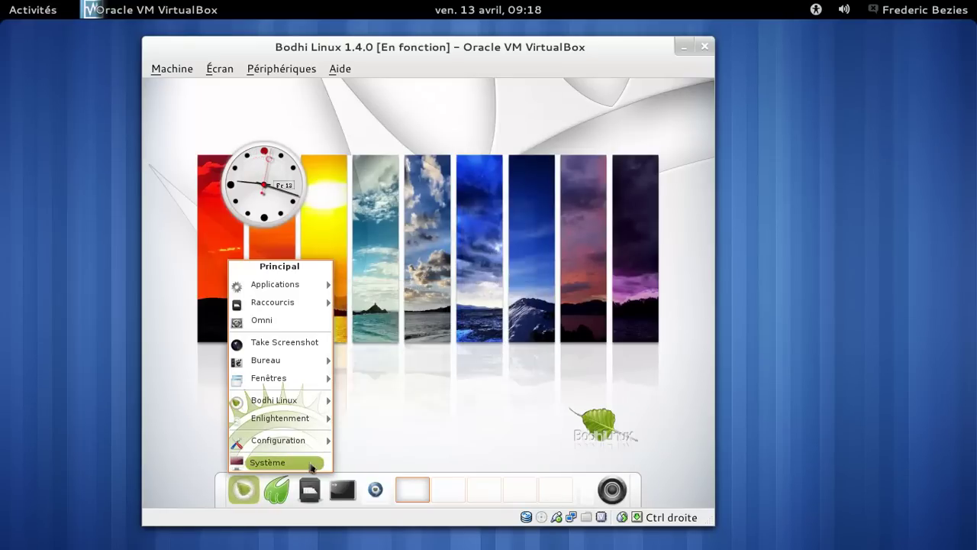
pyautogui.click(310, 464)
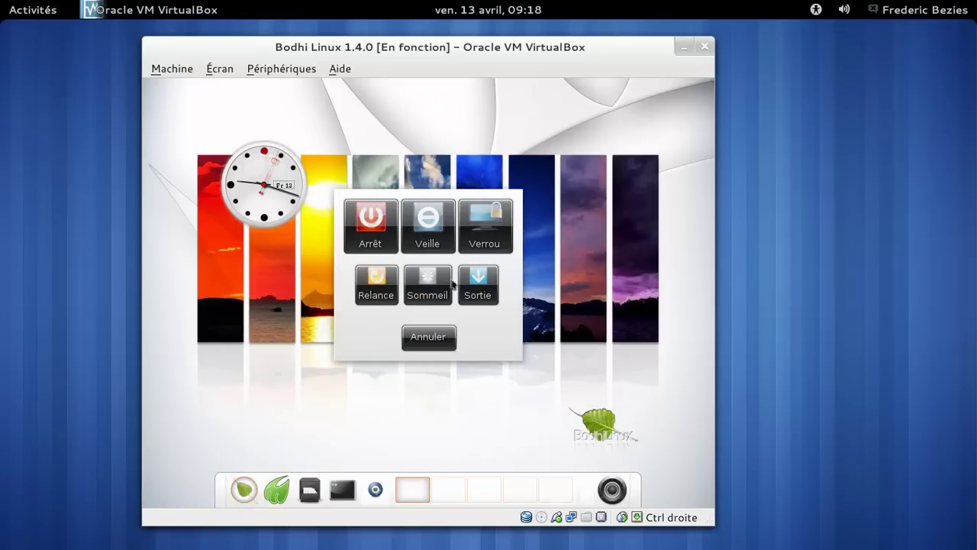
pyautogui.click(375, 238)
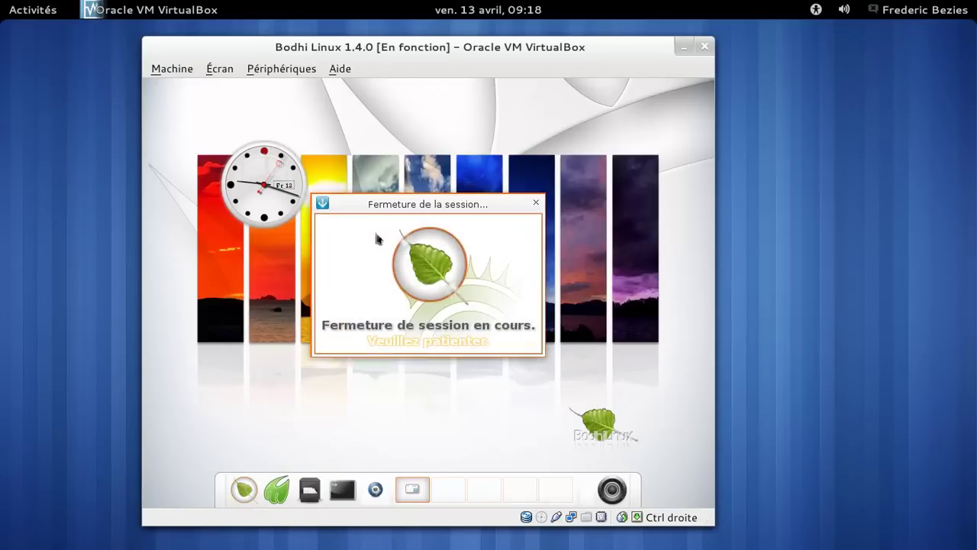